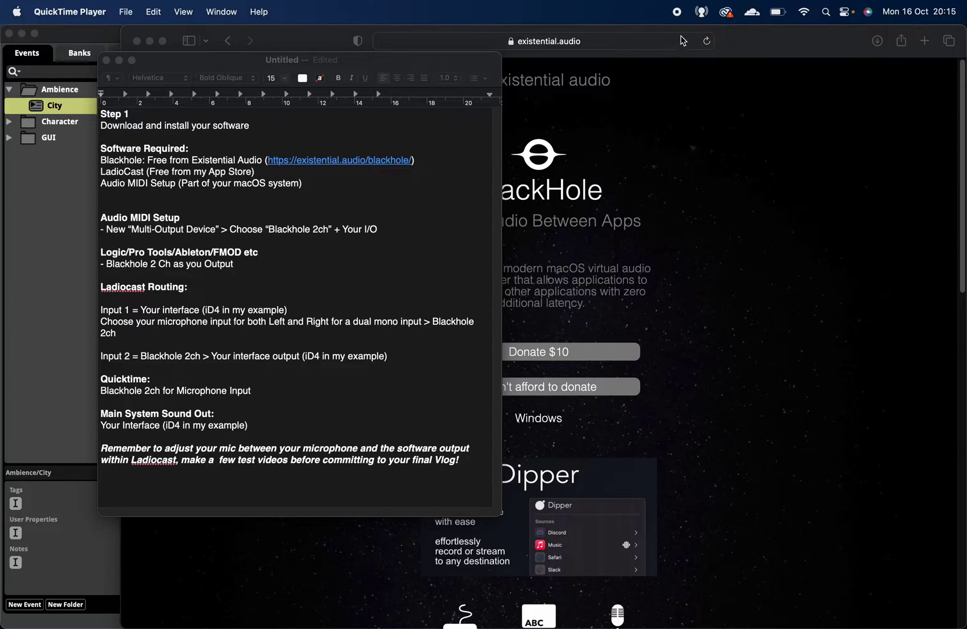
Open the LadioCast Mixer from its menu-bar icon, beside the TextEdit setup notes
{"action": "left_click", "coordinate": [703, 11]}
{"action": "left_click", "coordinate": [709, 154]}
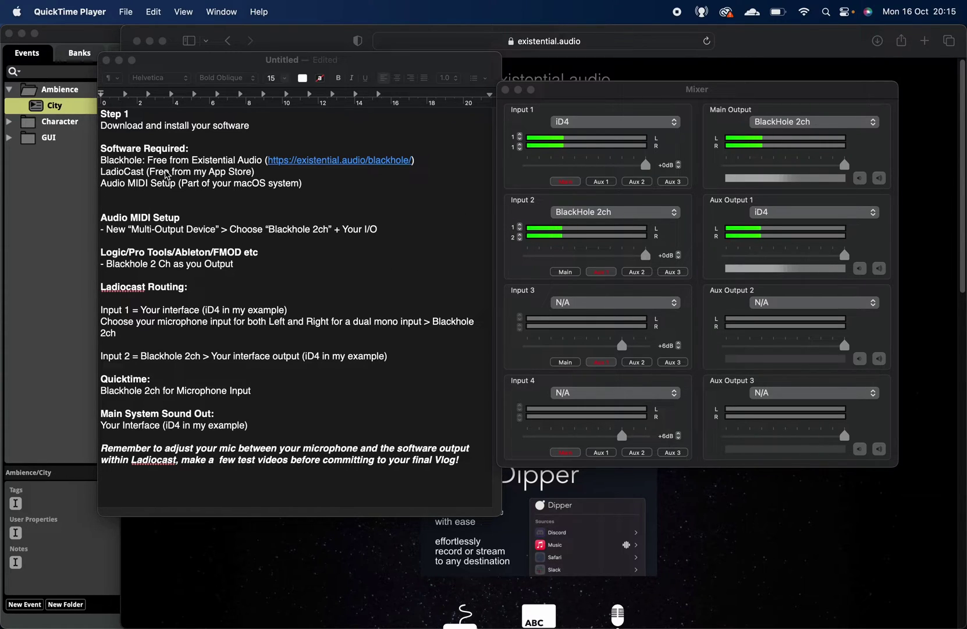
Bring FMOD Studio's Master Session forward, then return to the TextEdit notes at the LadioCast line
{"action": "left_click", "coordinate": [77, 115]}
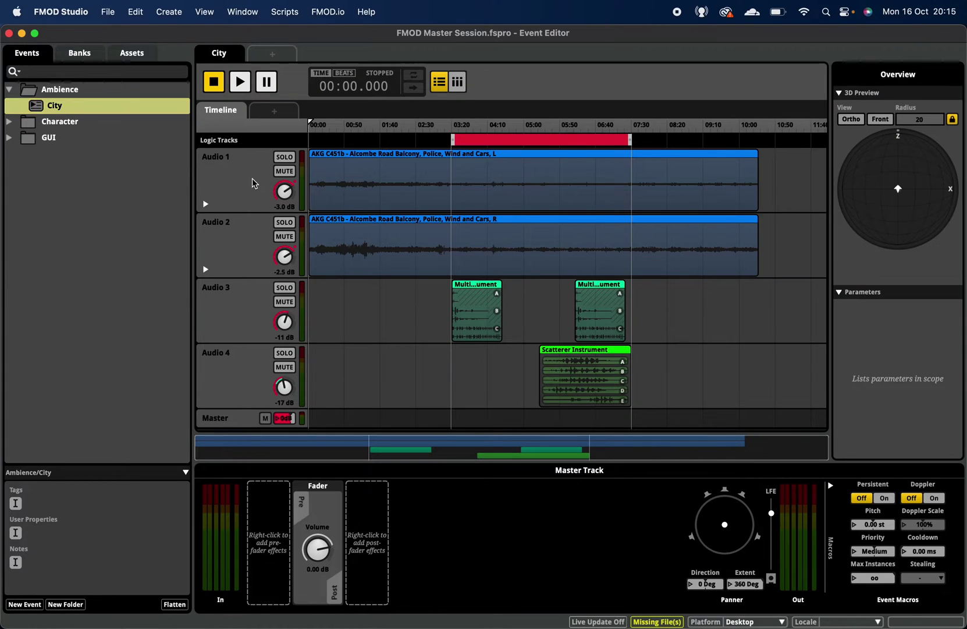
{"action": "key", "text": "super+Tab"}
{"action": "key", "text": "super+Tab"}
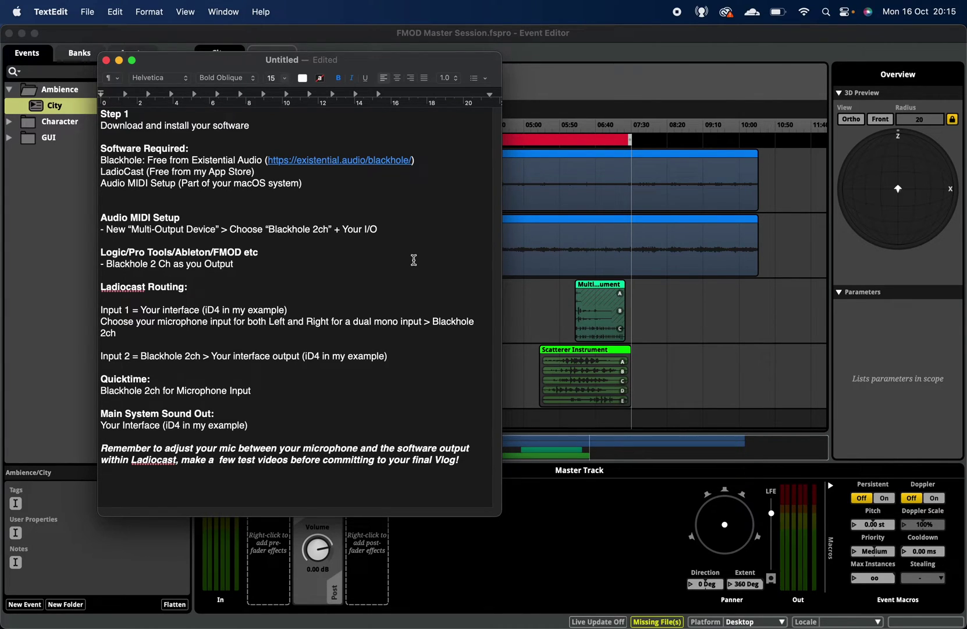
{"action": "left_click", "coordinate": [220, 173]}
{"action": "key", "text": "super+Tab"}
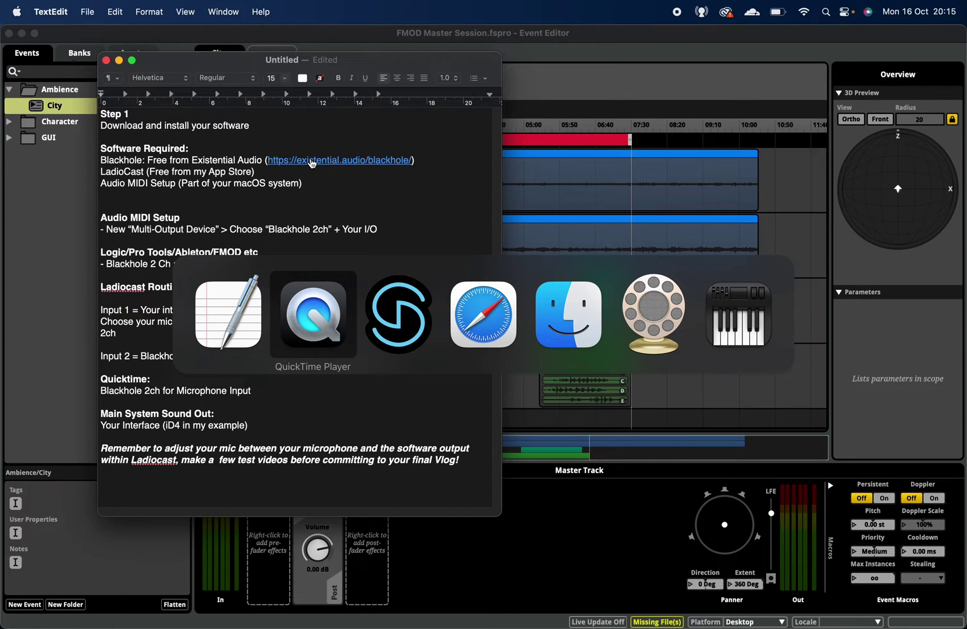
Go to the existential.audio BlackHole page in Safari and download BlackHole from its bottom
{"action": "key", "text": "super+Tab"}
{"action": "key", "text": "super+Tab"}
{"action": "key", "text": "super+Tab"}
{"action": "key", "text": "super+Tab"}
{"action": "key", "text": "super+Tab"}
{"action": "key", "text": "super+Tab"}
{"action": "key", "text": "super+Tab"}
{"action": "key", "text": "super+Tab"}
{"action": "key", "text": "super+Tab"}
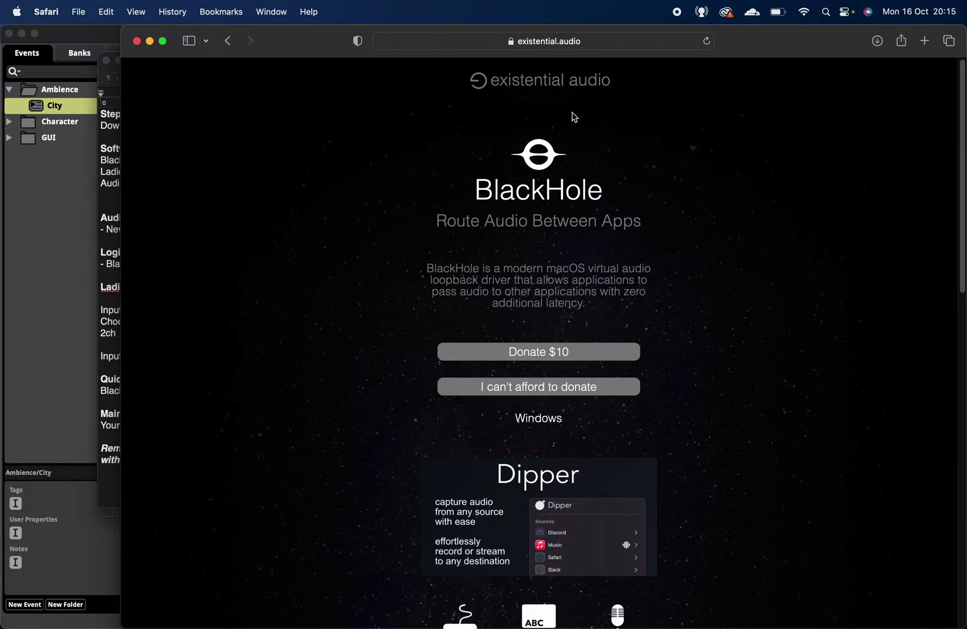
{"action": "scroll", "coordinate": [550, 361], "scroll_direction": "down", "scroll_amount": 3}
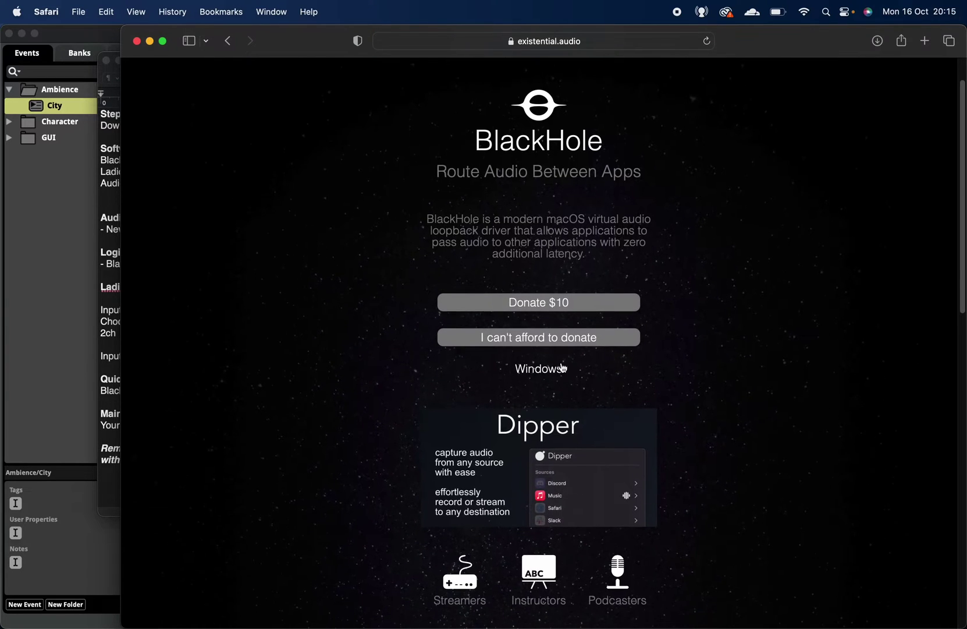
{"action": "scroll", "coordinate": [552, 363], "scroll_direction": "down", "scroll_amount": 15}
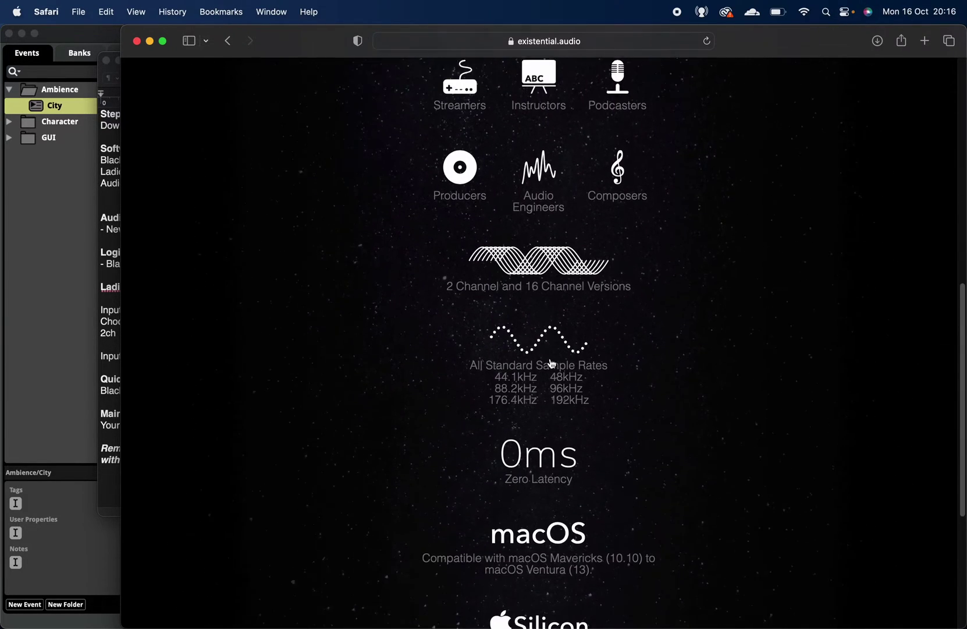
{"action": "scroll", "coordinate": [551, 355], "scroll_direction": "down", "scroll_amount": 4}
{"action": "scroll", "coordinate": [548, 331], "scroll_direction": "down", "scroll_amount": 1}
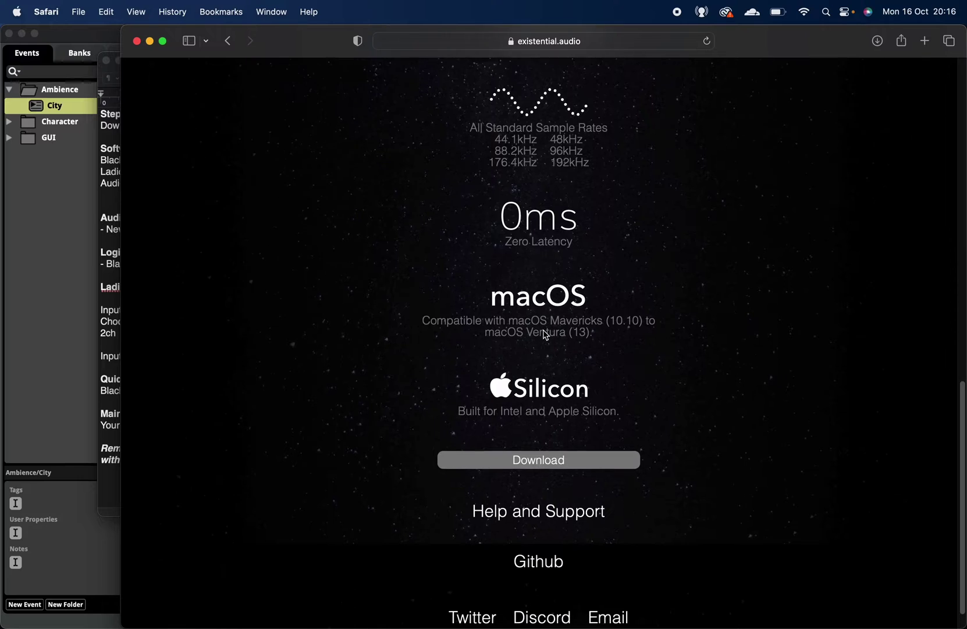
{"action": "left_click", "coordinate": [541, 458]}
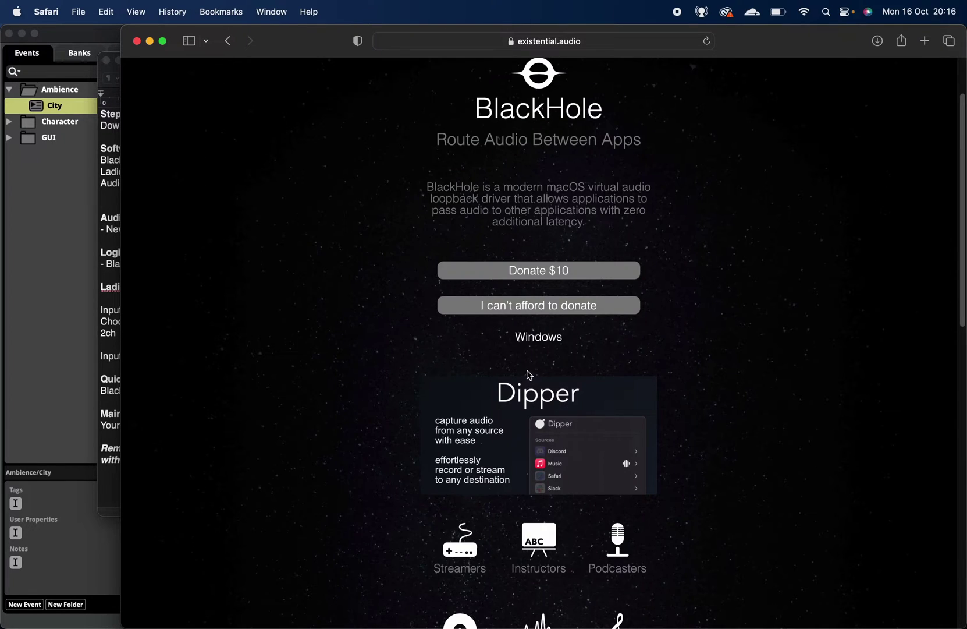
{"action": "scroll", "coordinate": [530, 375], "scroll_direction": "down", "scroll_amount": 15}
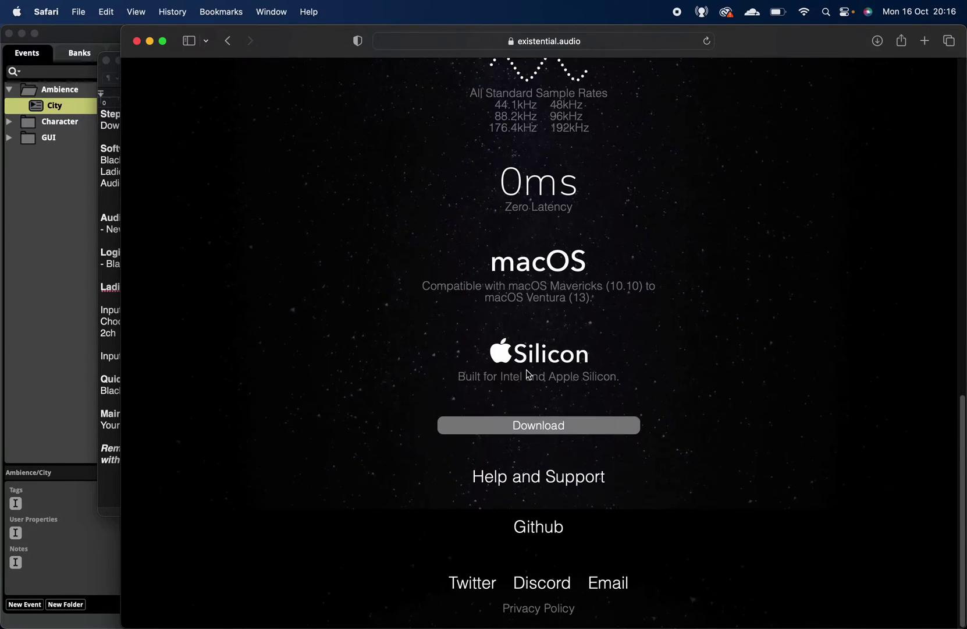
{"action": "scroll", "coordinate": [527, 373], "scroll_direction": "up", "scroll_amount": 15}
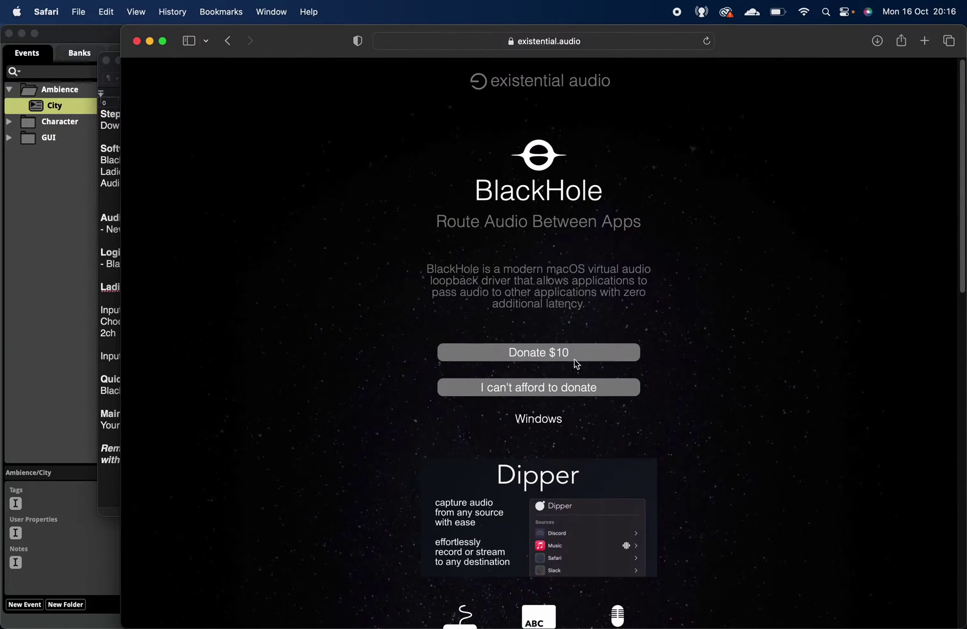
{"action": "scroll", "coordinate": [567, 352], "scroll_direction": "down", "scroll_amount": 10}
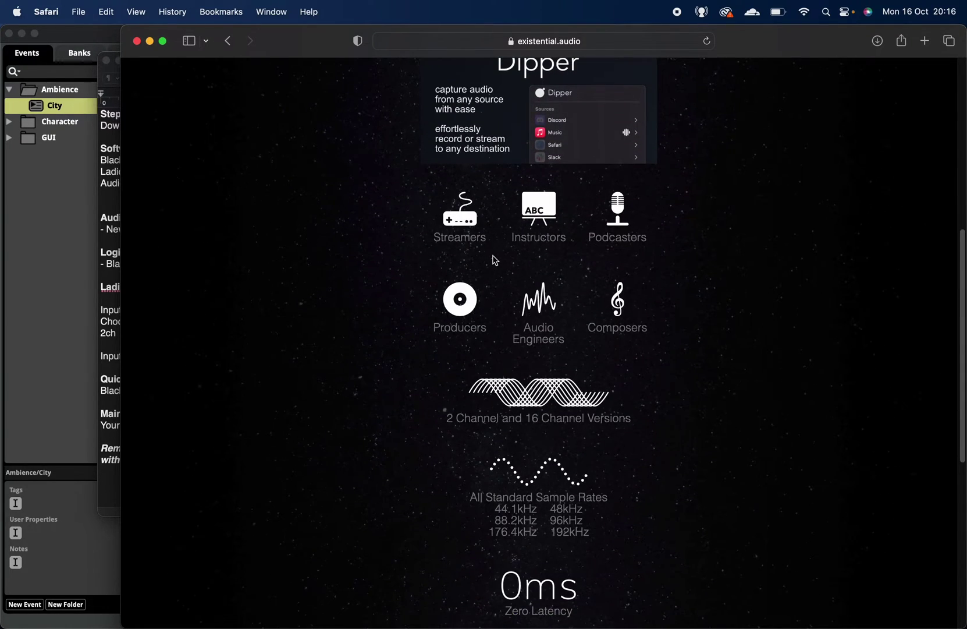
{"action": "scroll", "coordinate": [501, 274], "scroll_direction": "down", "scroll_amount": 10}
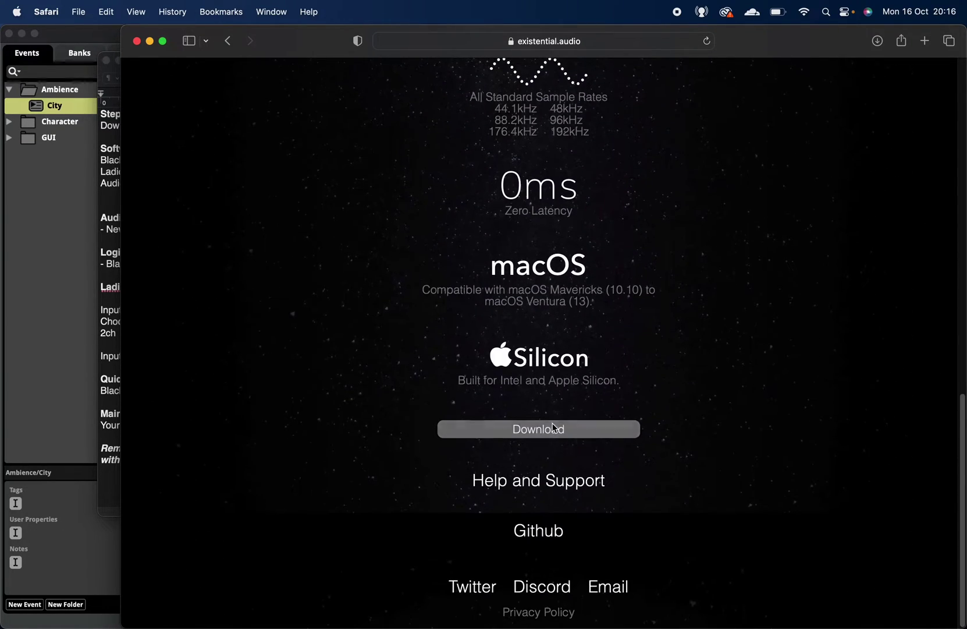
Confirm the BlackHole download, then open LadioCast's mixer showing iD4 and BlackHole 2ch routing
{"action": "left_click", "coordinate": [555, 428]}
{"action": "key", "text": "super+Tab"}
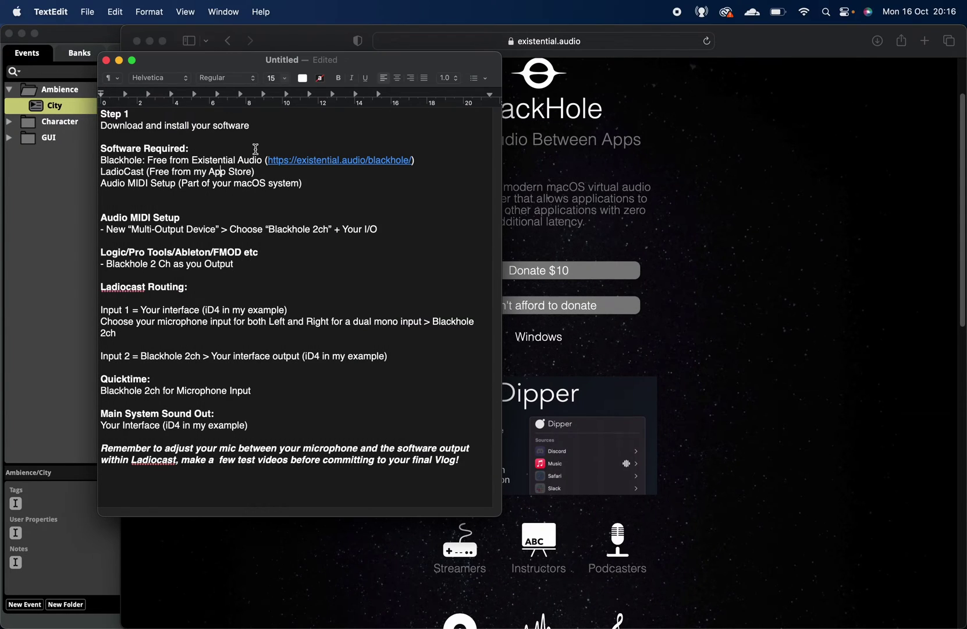
{"action": "key", "text": "super+space"}
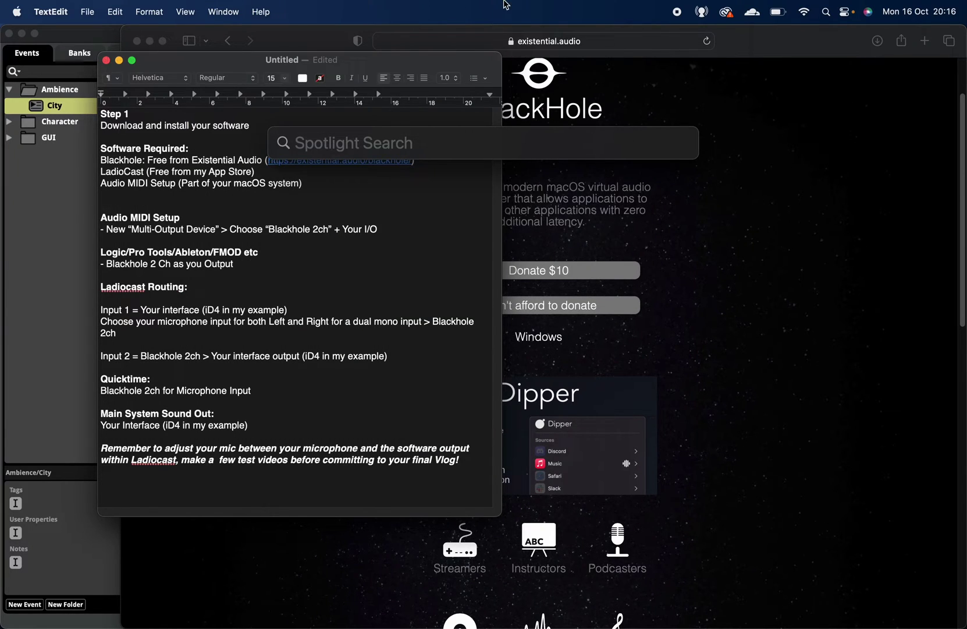
{"action": "left_click", "coordinate": [701, 11]}
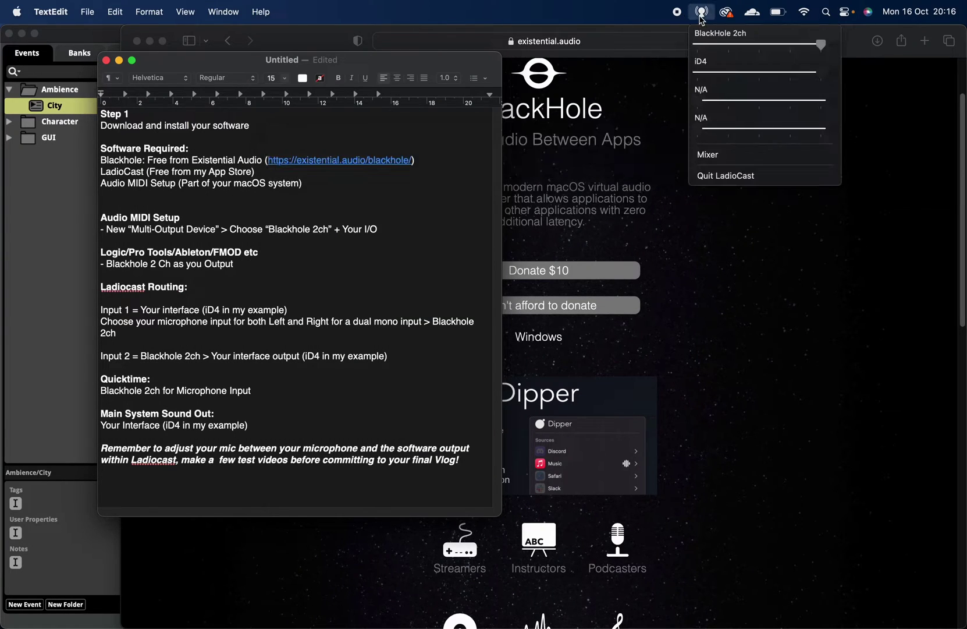
{"action": "left_click", "coordinate": [755, 153]}
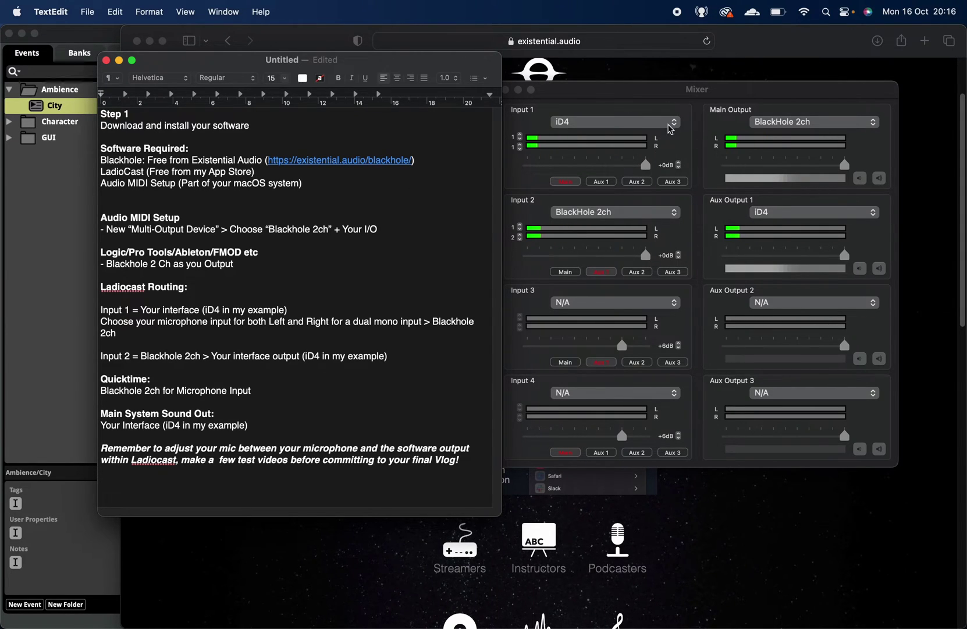
{"action": "left_click", "coordinate": [16, 12]}
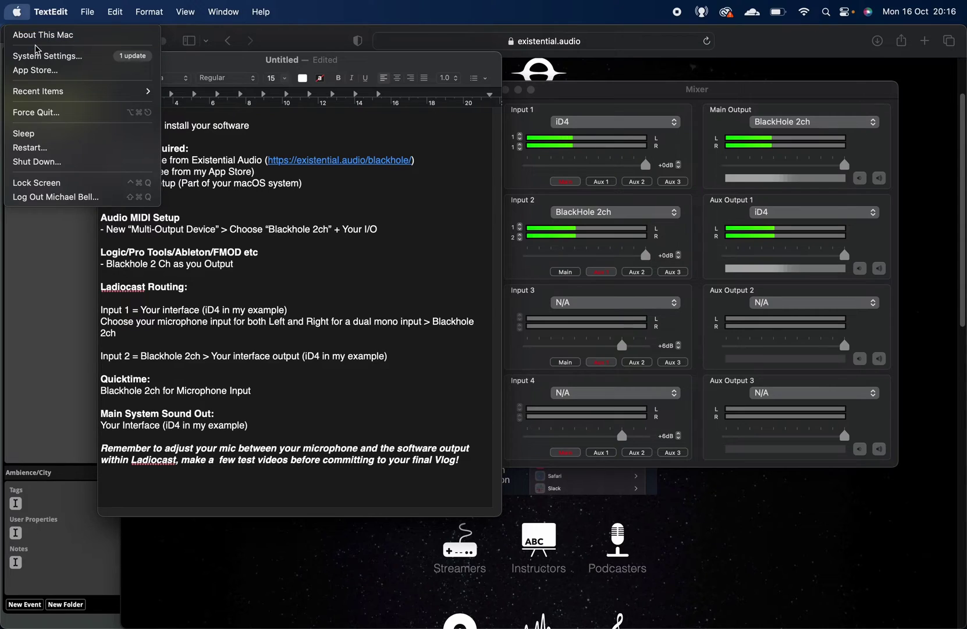
{"action": "left_click", "coordinate": [48, 71]}
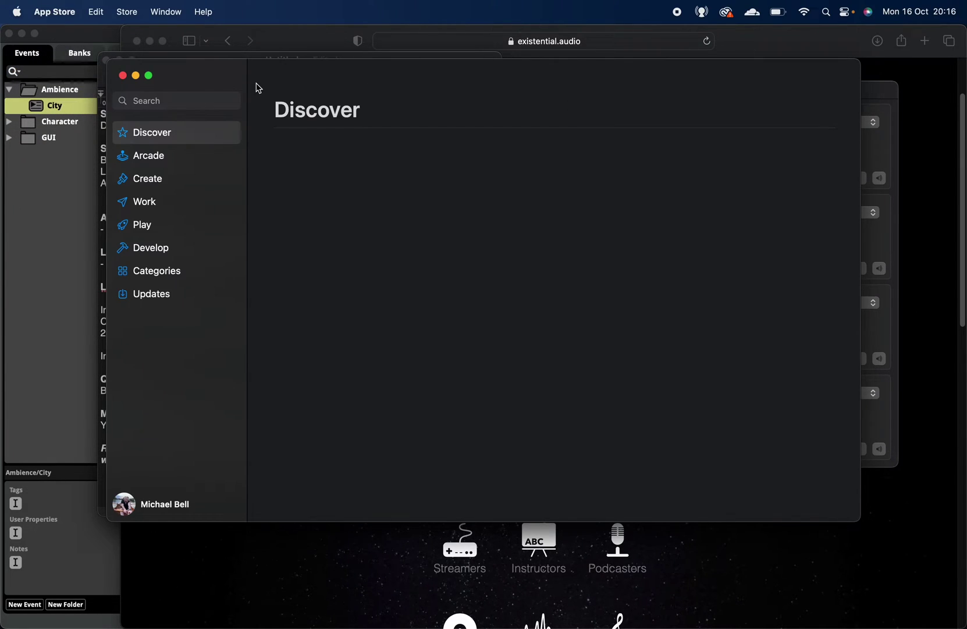
{"action": "left_click", "coordinate": [190, 101]}
{"action": "type", "text": "ladiocas"}
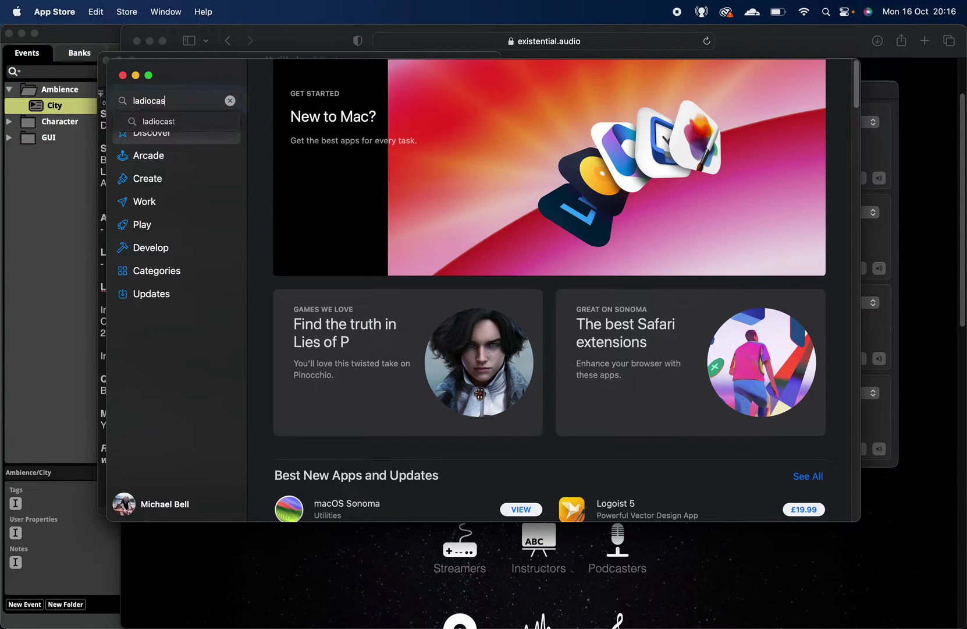
{"action": "type", "text": "t"}
{"action": "key", "text": "Return"}
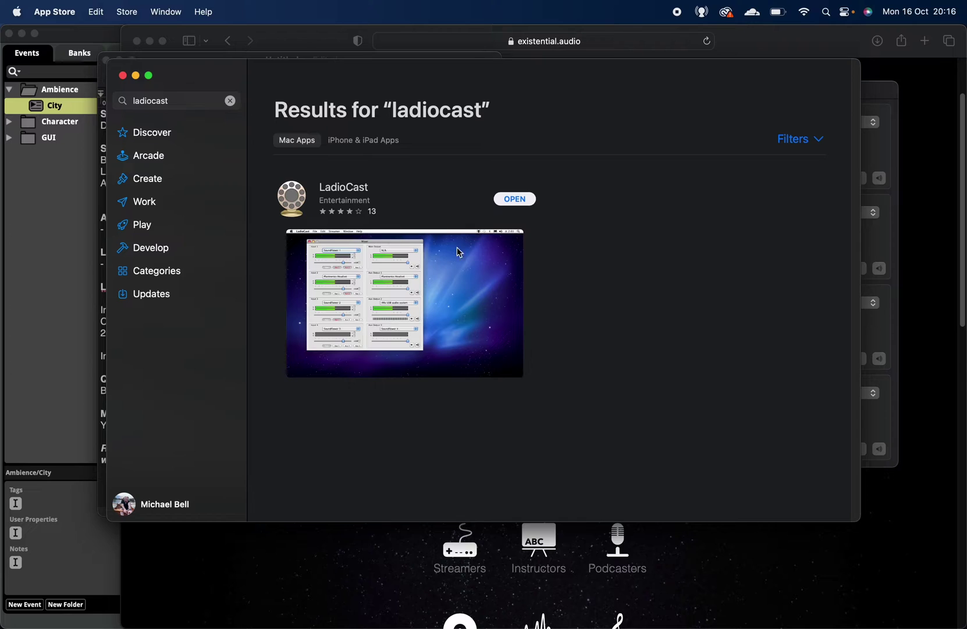
{"action": "left_click", "coordinate": [124, 76]}
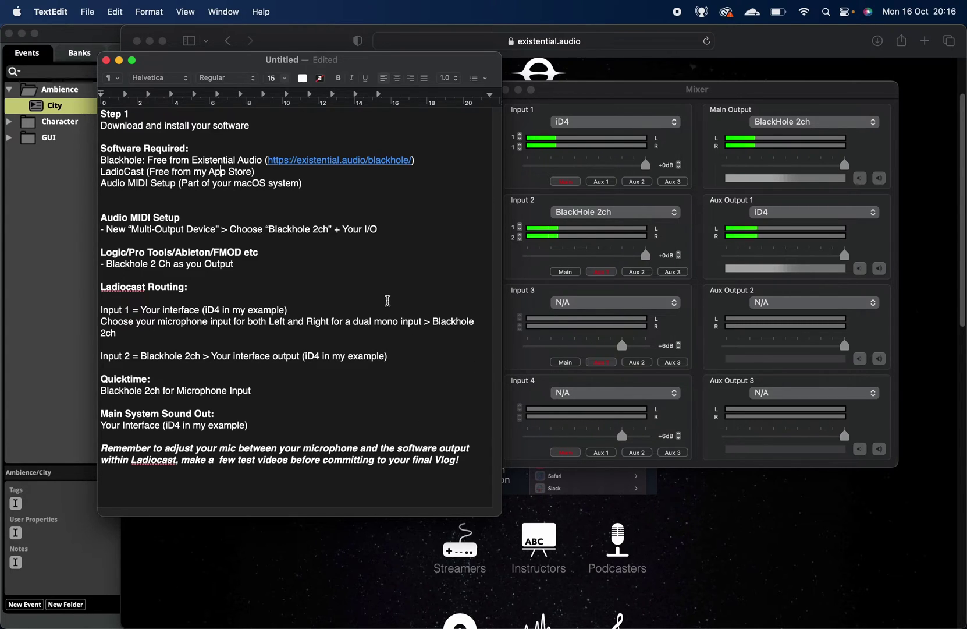
Search 'loopback audio can' and open Rogue Amoeba's Purchase Loopback page
{"action": "left_click", "coordinate": [330, 544]}
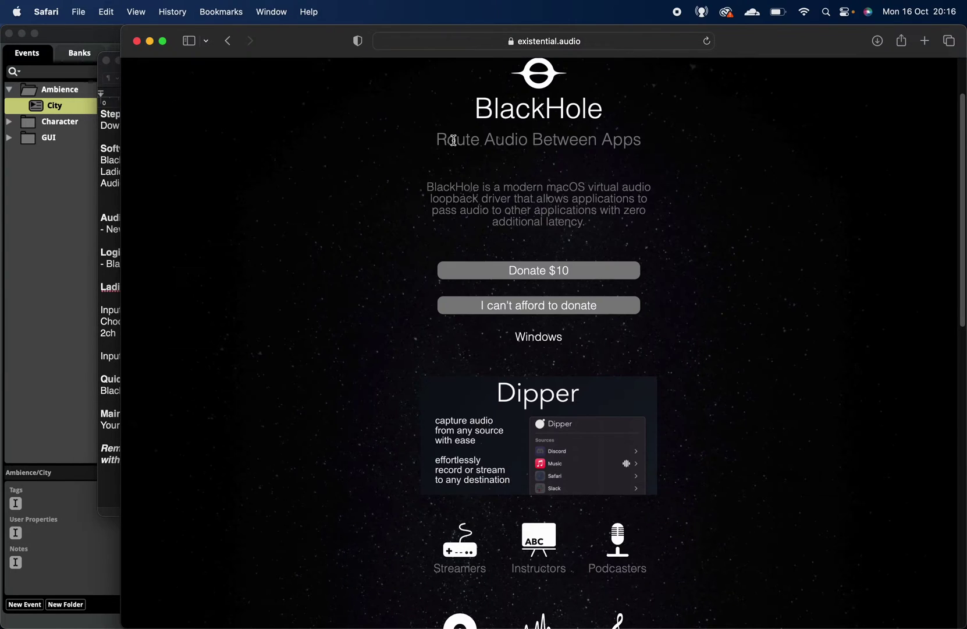
{"action": "left_click", "coordinate": [582, 40]}
{"action": "type", "text": "lop"}
{"action": "key", "text": "BackSpace"}
{"action": "type", "text": "opback audio can"}
{"action": "key", "text": "Return"}
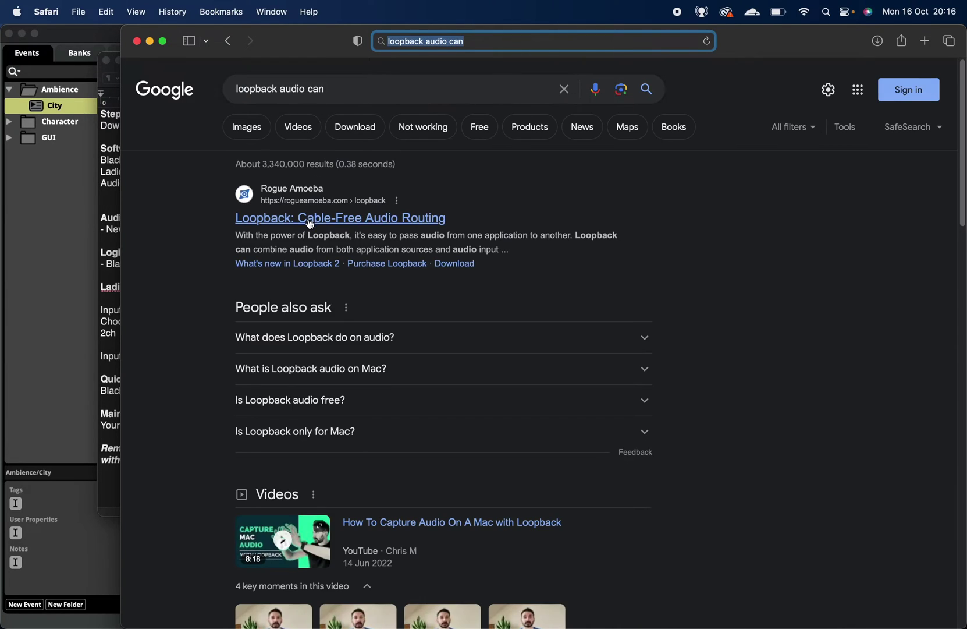
{"action": "left_click", "coordinate": [362, 219]}
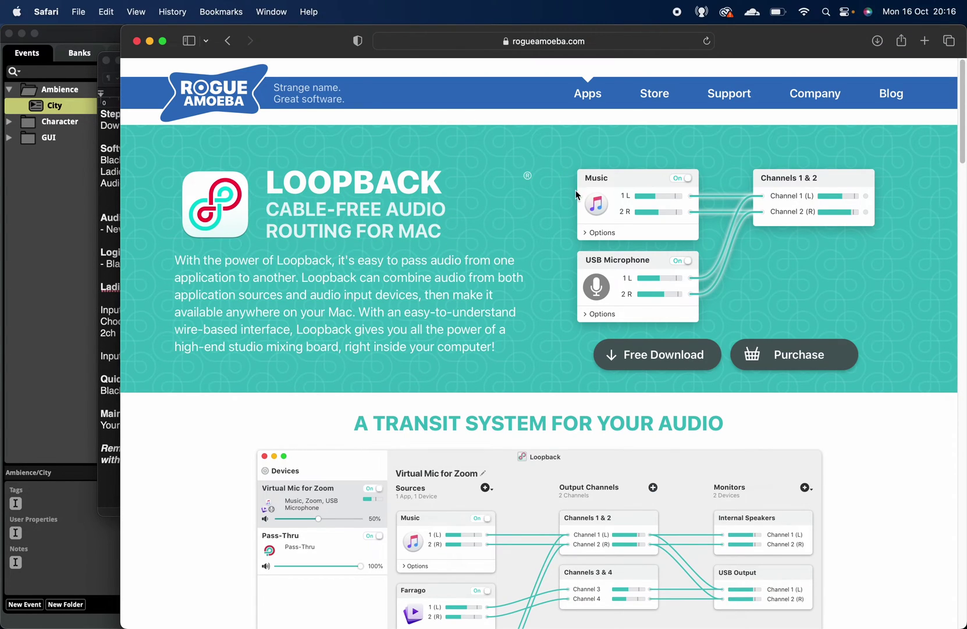
{"action": "left_click", "coordinate": [822, 357]}
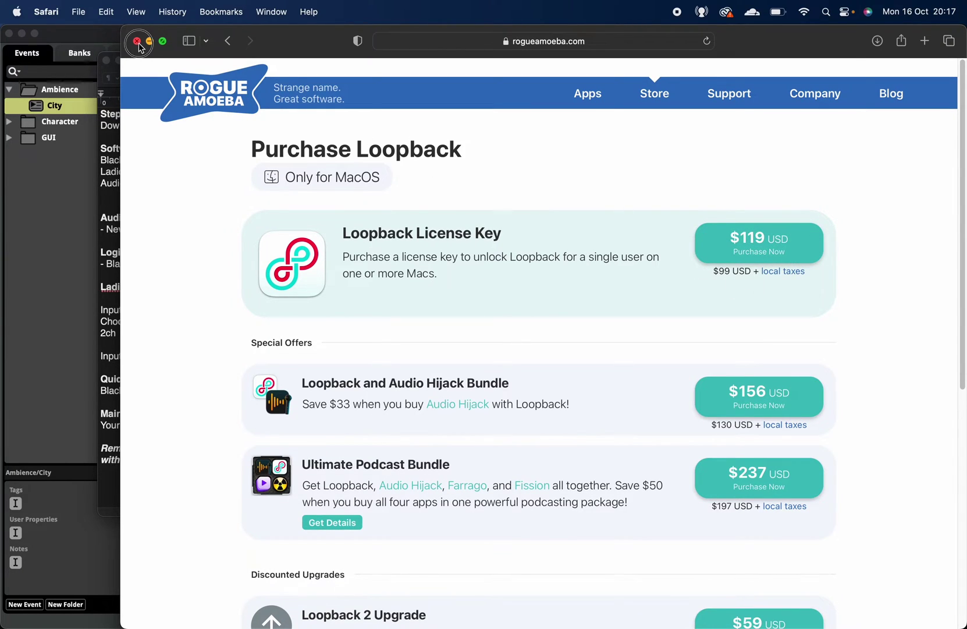
Close the Safari window and bring the LadioCast Mixer, nudged slightly right, to the front
{"action": "left_click", "coordinate": [137, 41]}
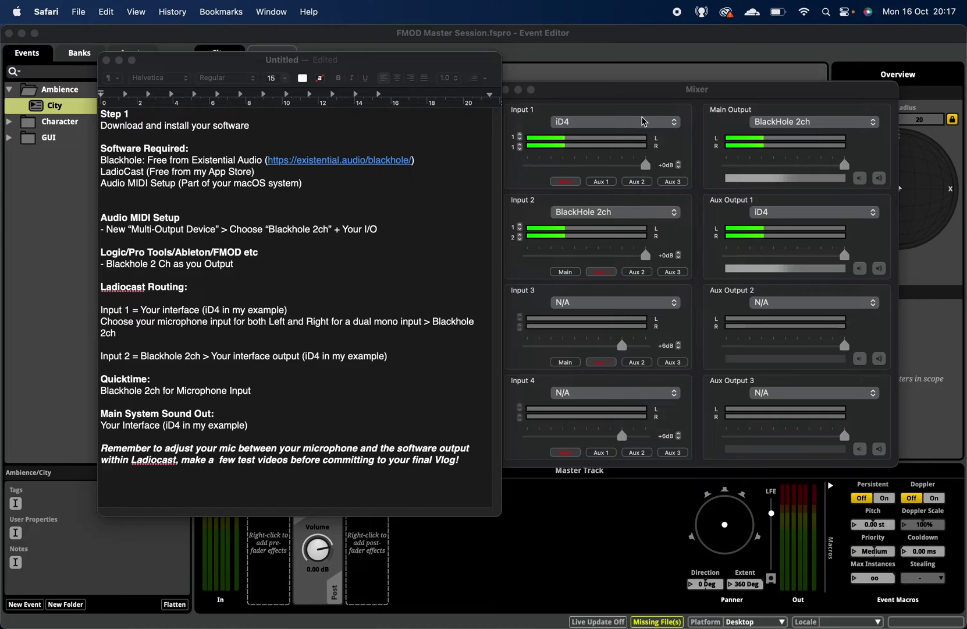
{"action": "left_click_drag", "start_coordinate": [681, 90], "coordinate": [698, 93]}
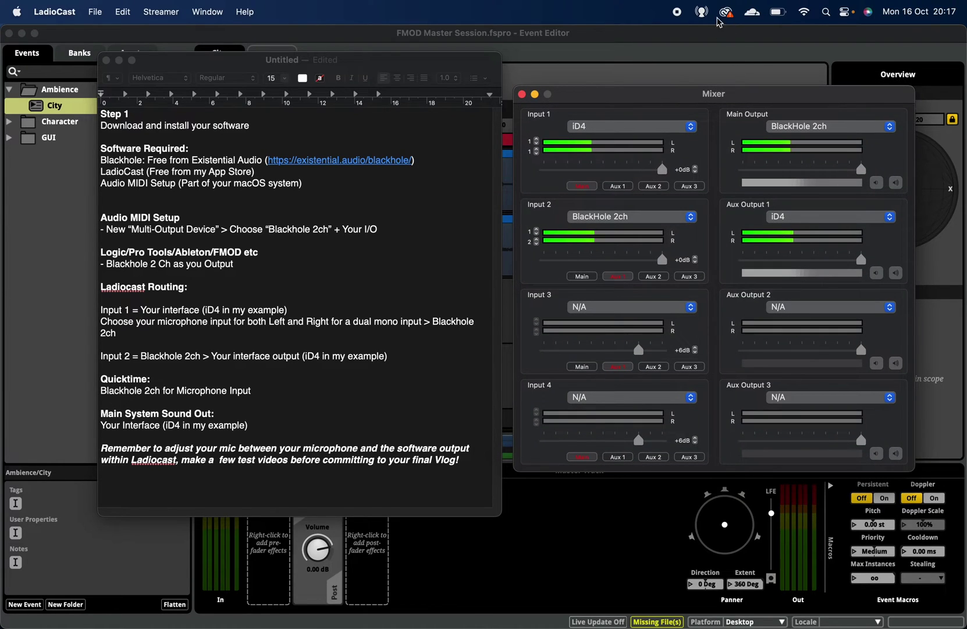
{"action": "left_click", "coordinate": [706, 12]}
{"action": "left_click", "coordinate": [708, 154]}
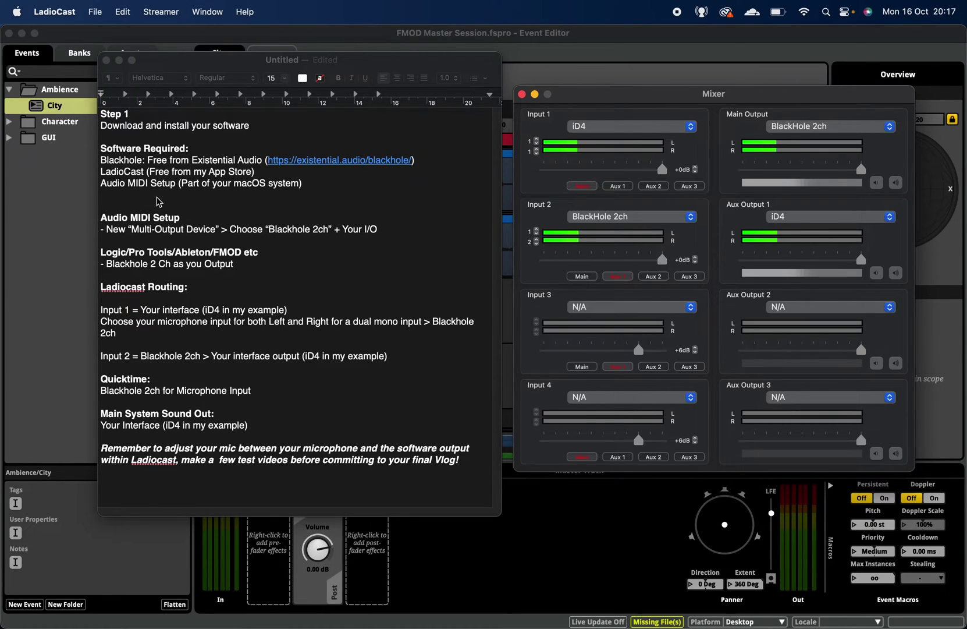
Launch Audio MIDI Setup via 'audi' and inspect BlackHole 2ch's output settings and the add-device menu
{"action": "key", "text": "super+space"}
{"action": "type", "text": "audi"}
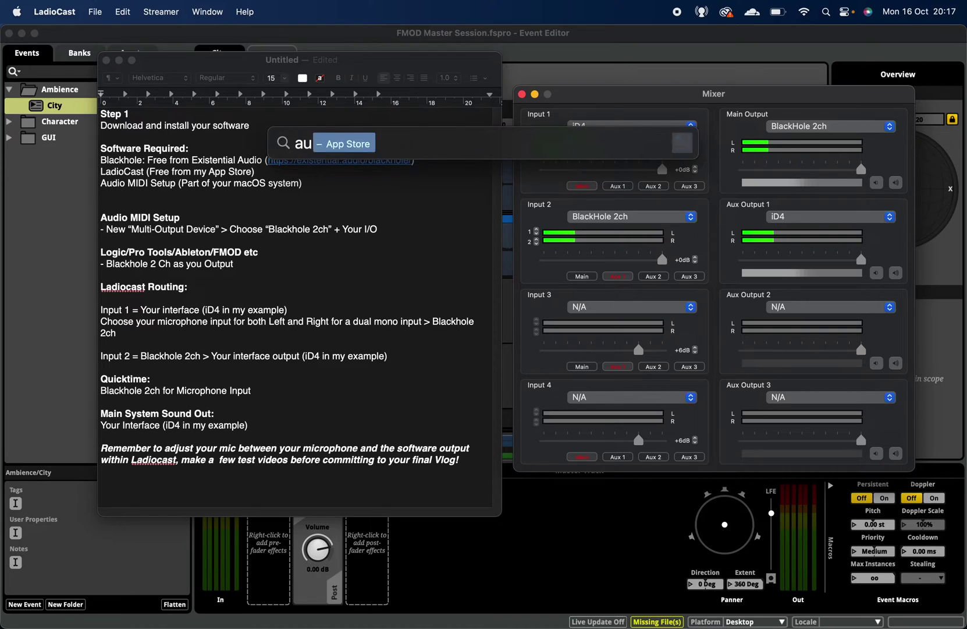
{"action": "key", "text": "Return"}
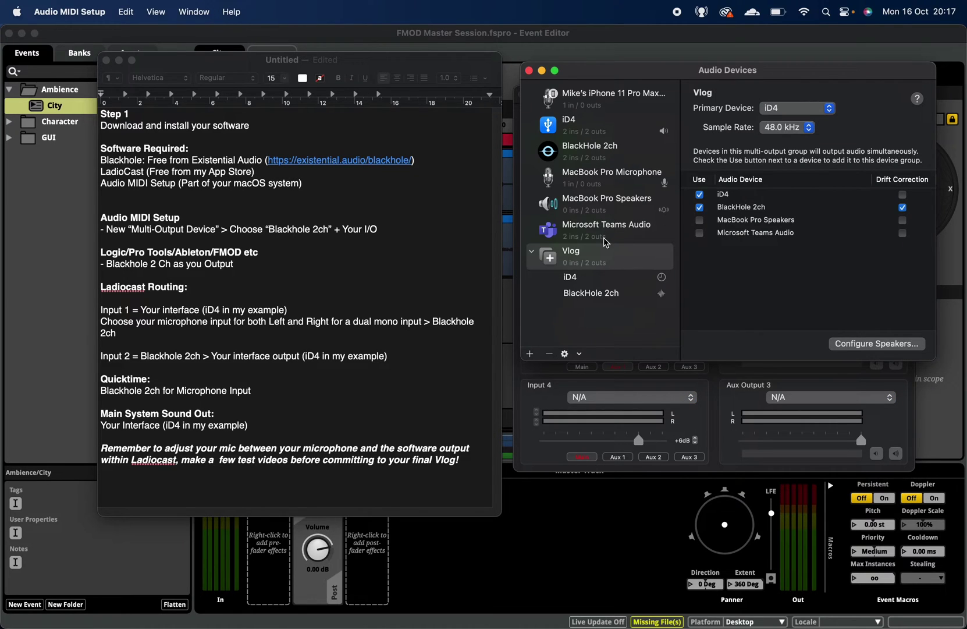
{"action": "left_click", "coordinate": [589, 152]}
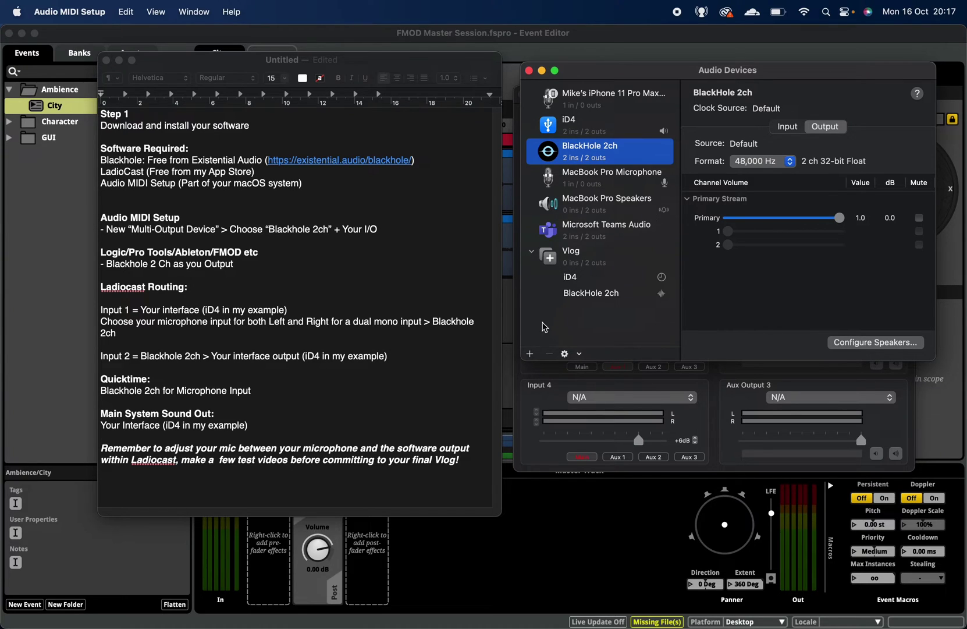
{"action": "left_click", "coordinate": [529, 353]}
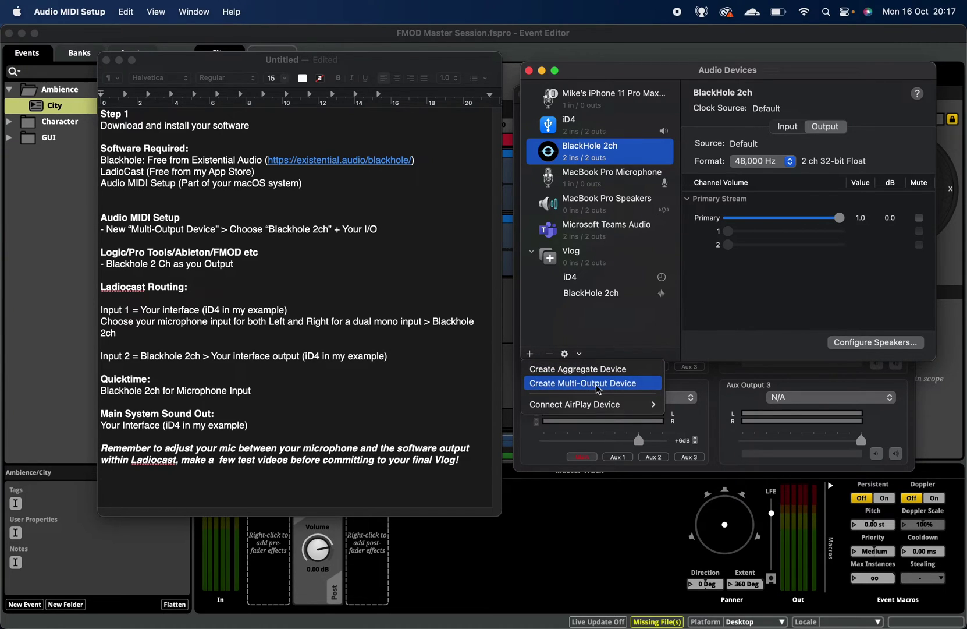
Compare the notes' Multi-Output Device step with the Vlog device combining iD4 and BlackHole 2ch
{"action": "left_click", "coordinate": [203, 259]}
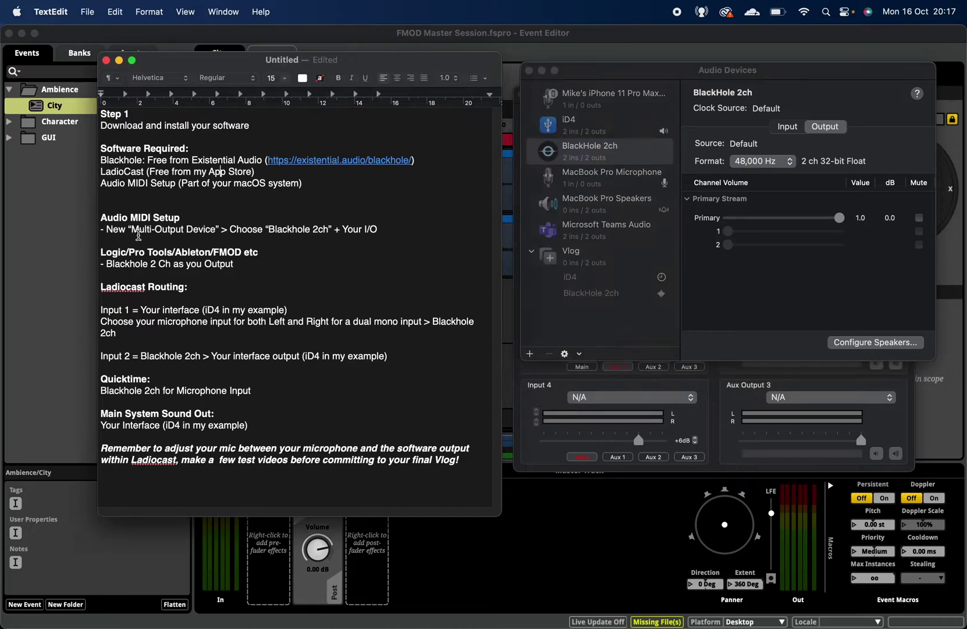
{"action": "left_click", "coordinate": [203, 229]}
{"action": "left_click", "coordinate": [300, 230]}
{"action": "left_click", "coordinate": [370, 229]}
{"action": "left_click", "coordinate": [596, 276]}
{"action": "left_click", "coordinate": [581, 260]}
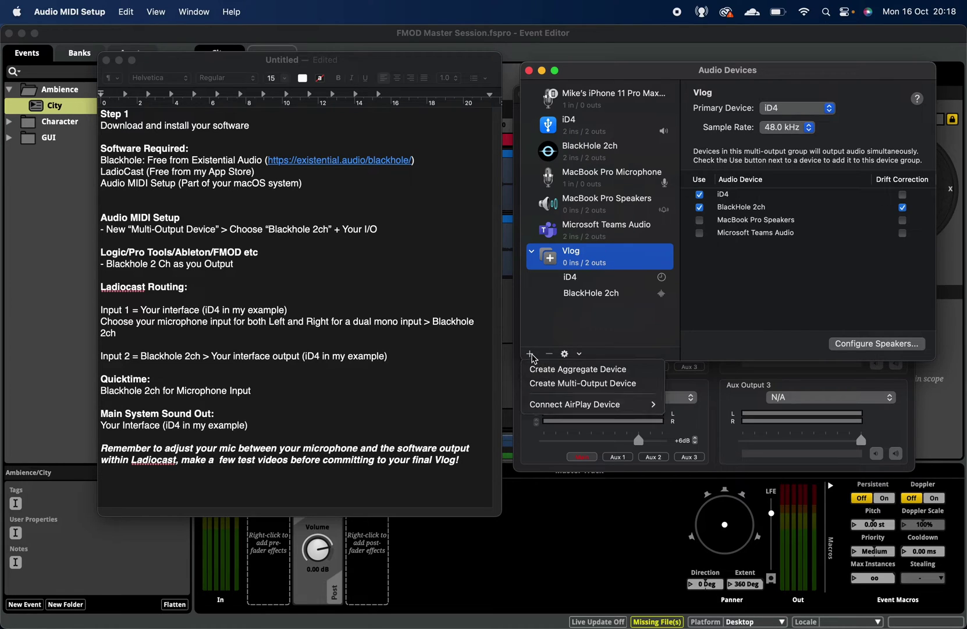
{"action": "left_click", "coordinate": [271, 254]}
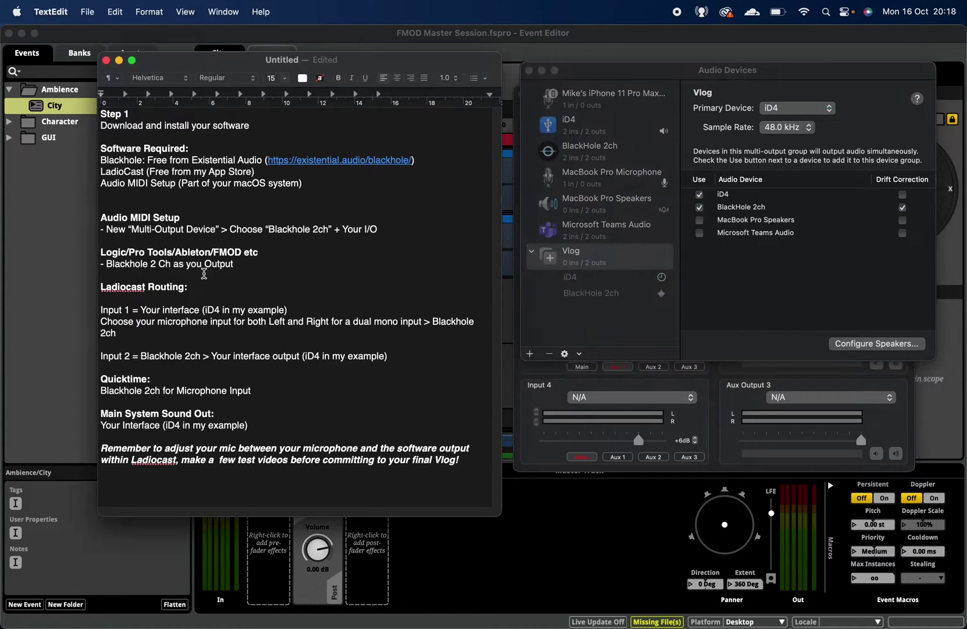
Verify FMOD Studio's Audio Output Device is BlackHole 2ch in Preferences, then open the City event
{"action": "left_click", "coordinate": [46, 263]}
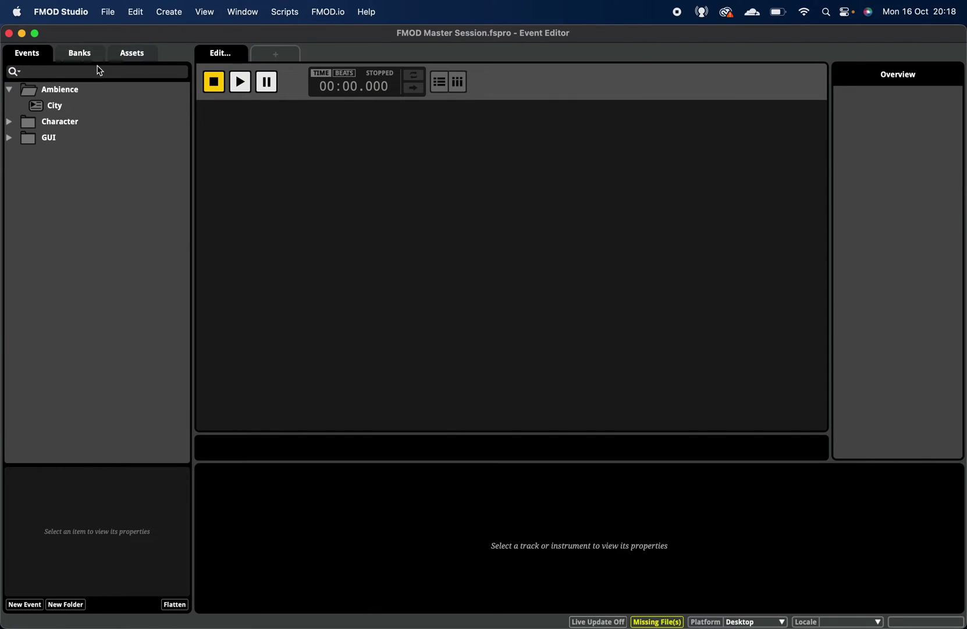
{"action": "left_click", "coordinate": [92, 12]}
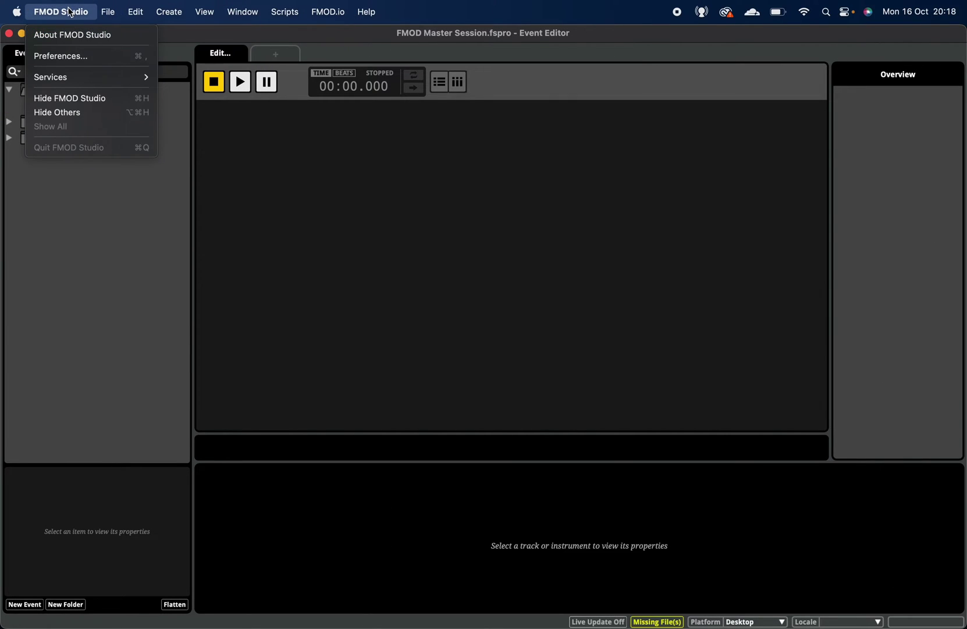
{"action": "left_click", "coordinate": [66, 55]}
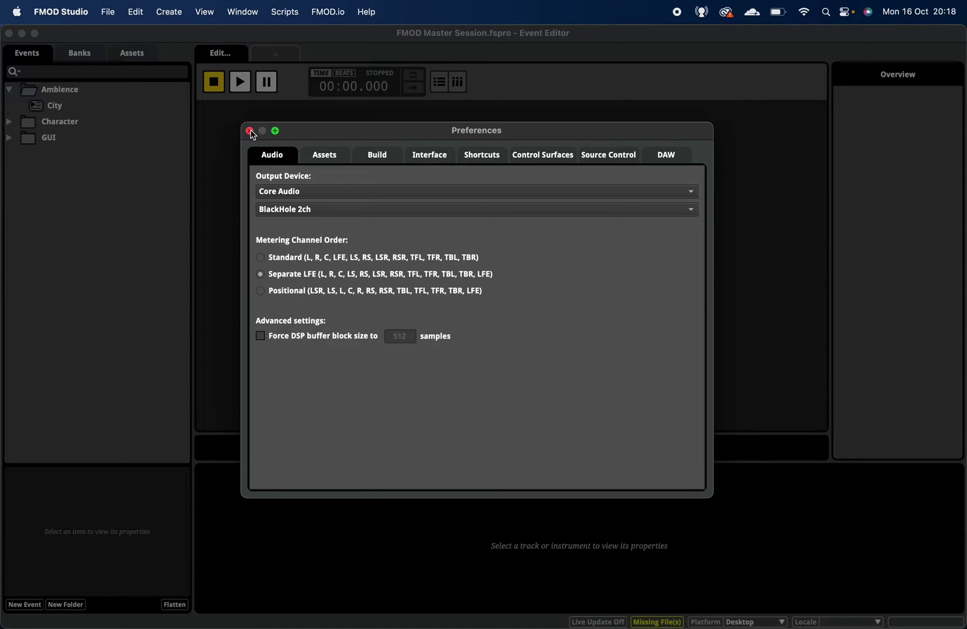
{"action": "left_click", "coordinate": [249, 131]}
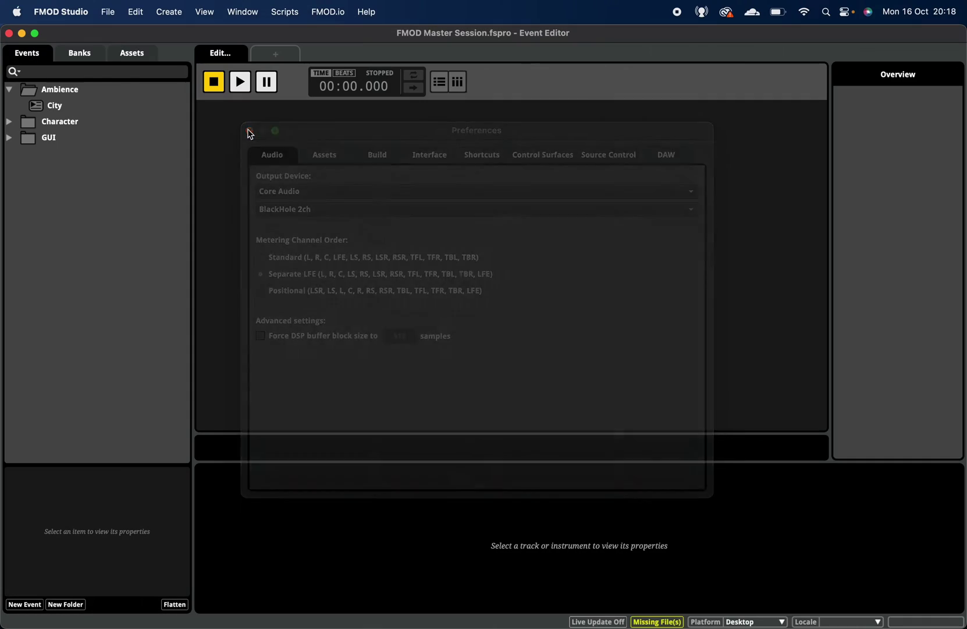
{"action": "left_click", "coordinate": [81, 108]}
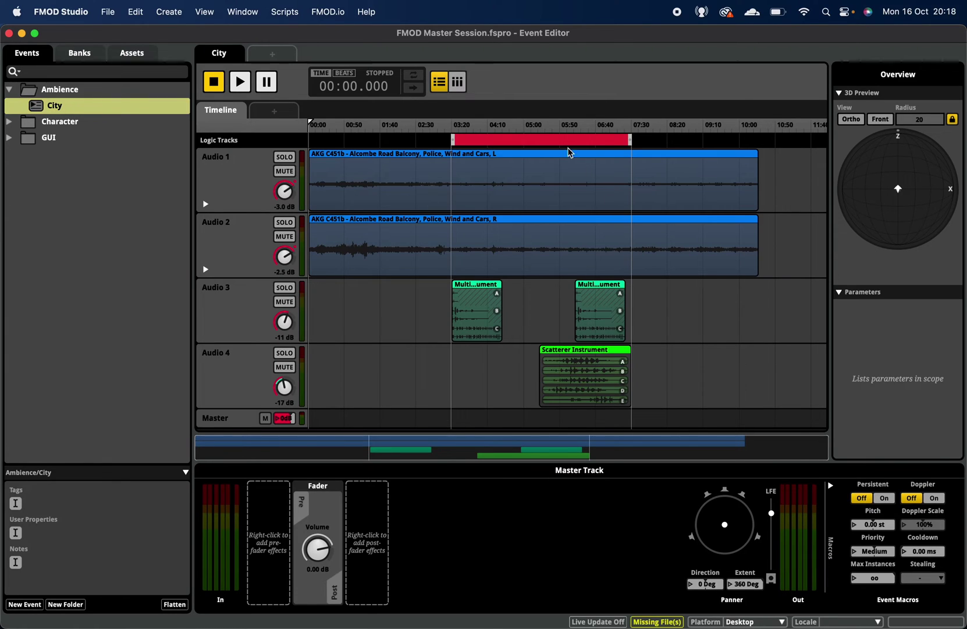
Return to the TextEdit notes and expand the Sound menu's output devices, with iD4 active
{"action": "key", "text": "super+Tab"}
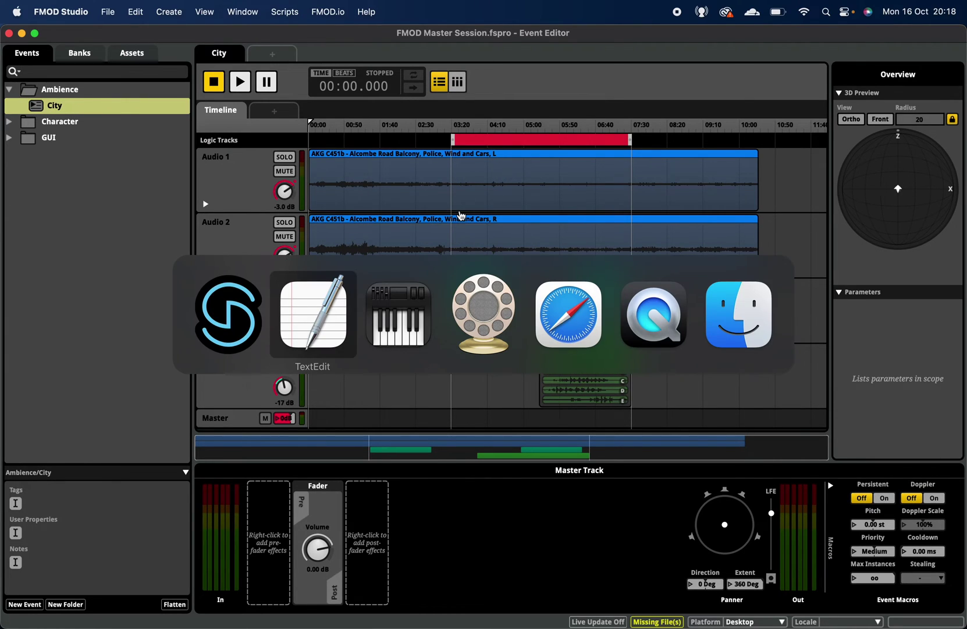
{"action": "key", "text": "super+Tab"}
{"action": "key", "text": "super+Tab"}
{"action": "key", "text": "super+Tab"}
{"action": "key", "text": "super+Tab"}
{"action": "key", "text": "super+Tab"}
{"action": "key", "text": "super+Tab"}
{"action": "key", "text": "super+Tab"}
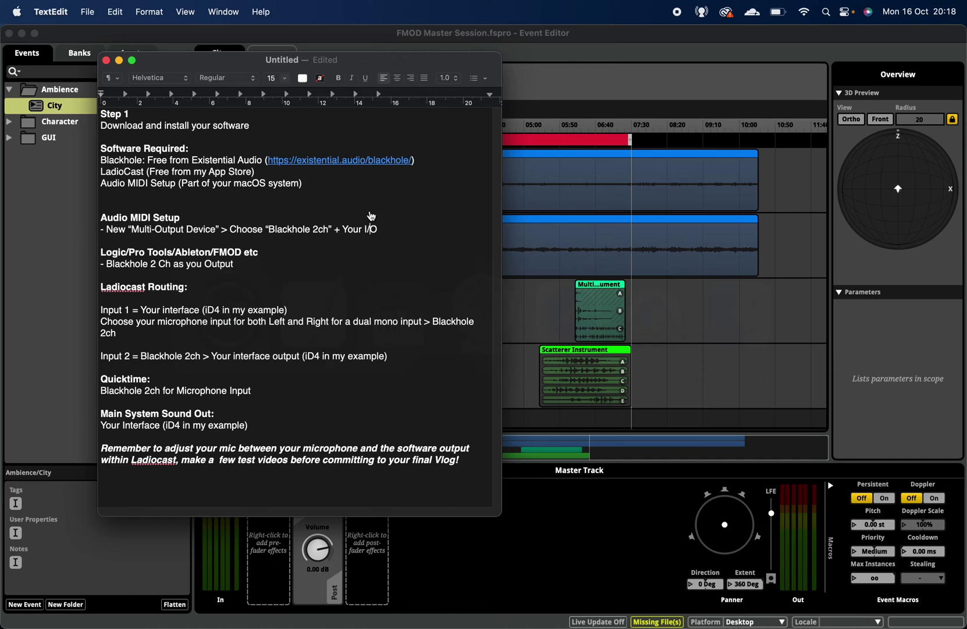
{"action": "left_click", "coordinate": [847, 13]}
{"action": "left_click", "coordinate": [943, 222]}
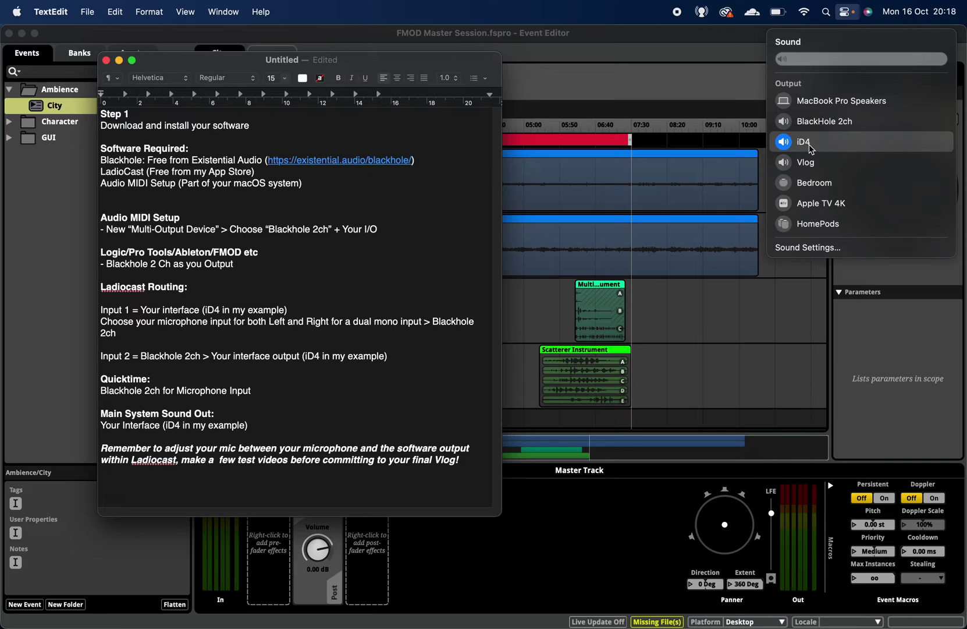
Keep iD4 as output, open the LadioCast mixer, and set Input 1's right channel to mic channel 1
{"action": "left_click", "coordinate": [397, 241]}
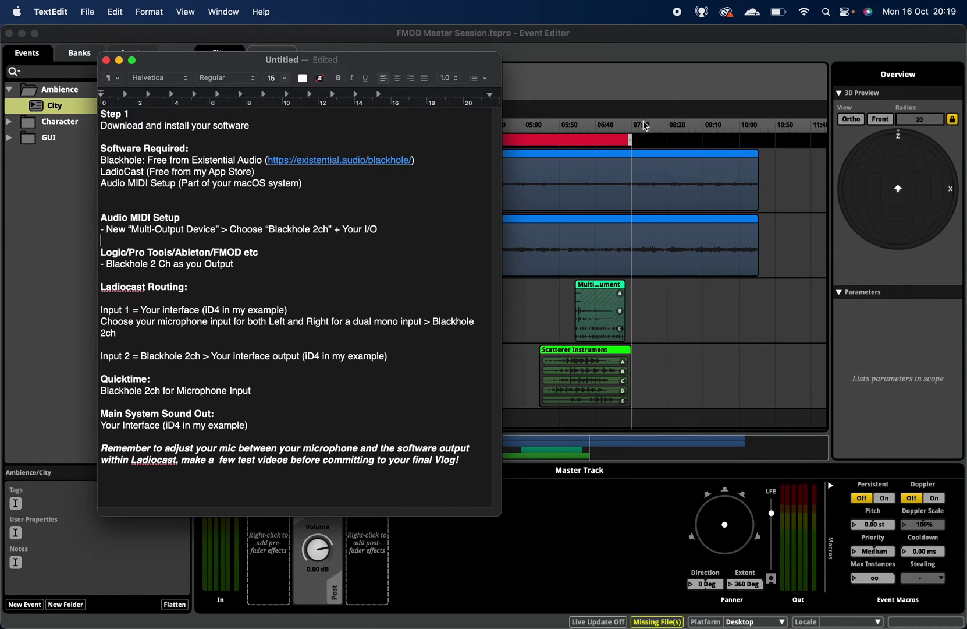
{"action": "left_click", "coordinate": [703, 17]}
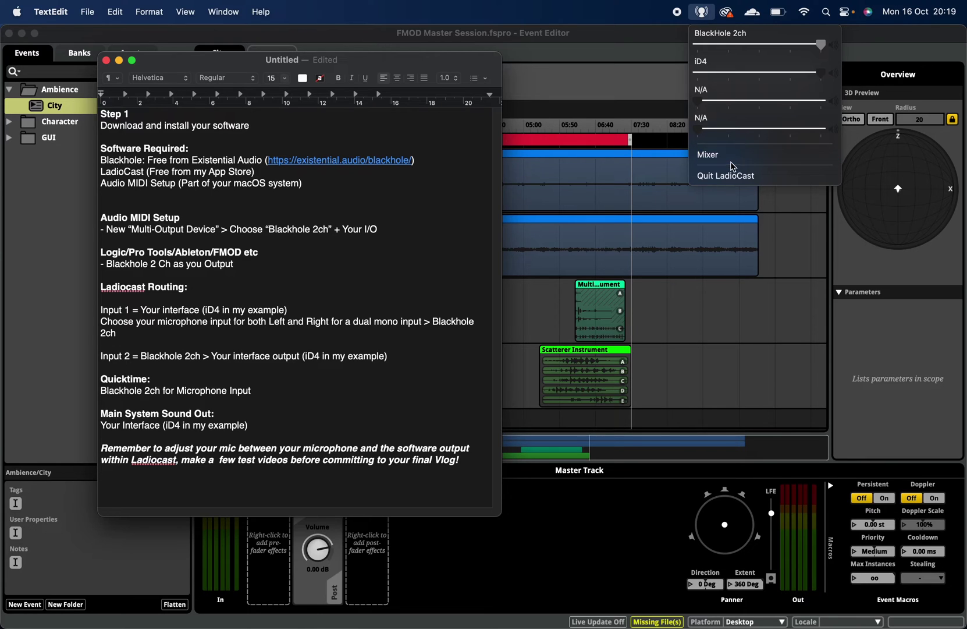
{"action": "left_click", "coordinate": [730, 156]}
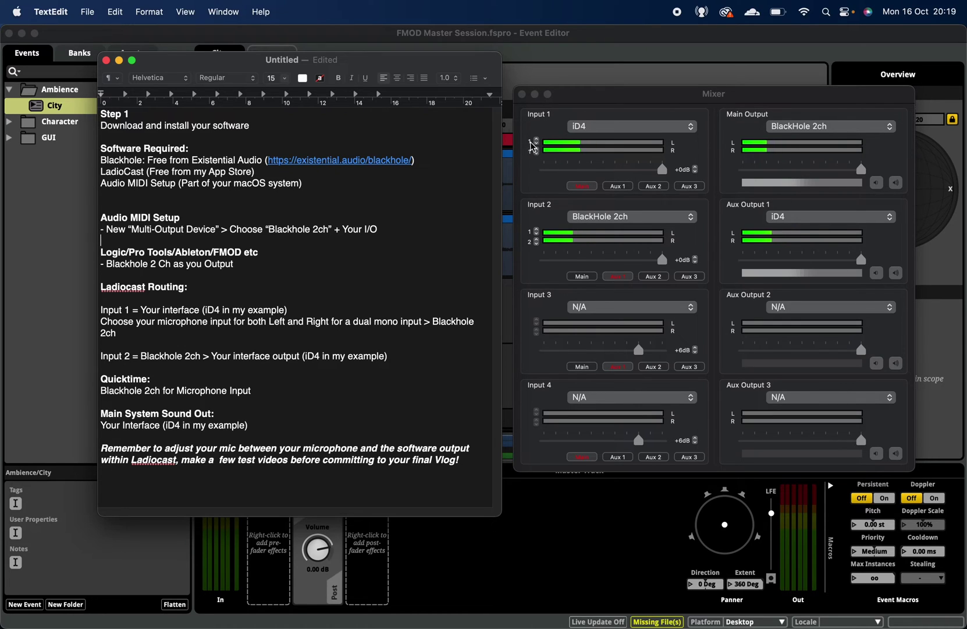
{"action": "left_click", "coordinate": [536, 151]}
Play FMOD Studio's City event from around 06:00, stopping at 06:36.970
{"action": "left_click", "coordinate": [74, 261]}
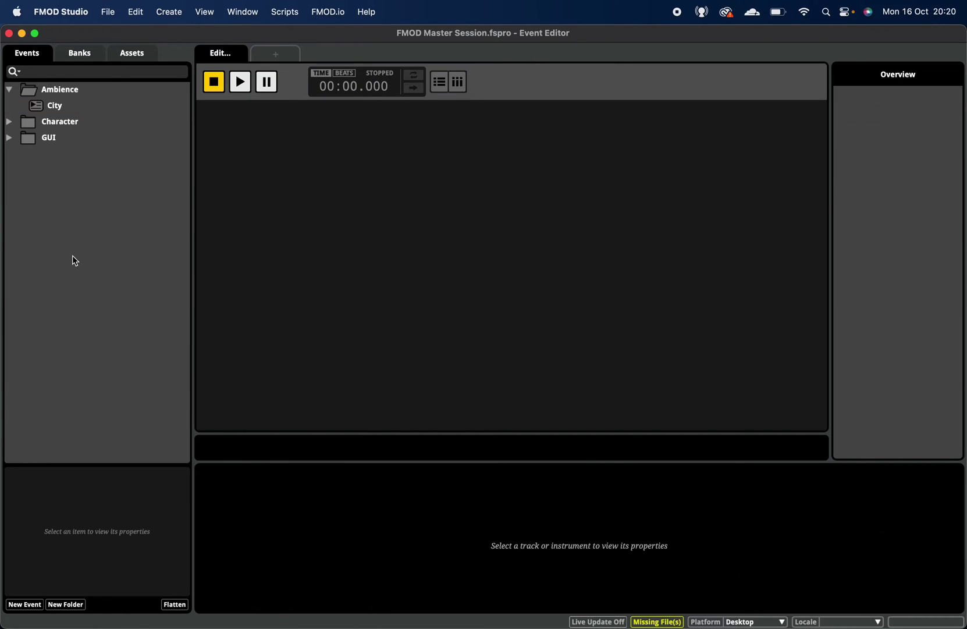
{"action": "left_click", "coordinate": [73, 109]}
{"action": "key", "text": "space"}
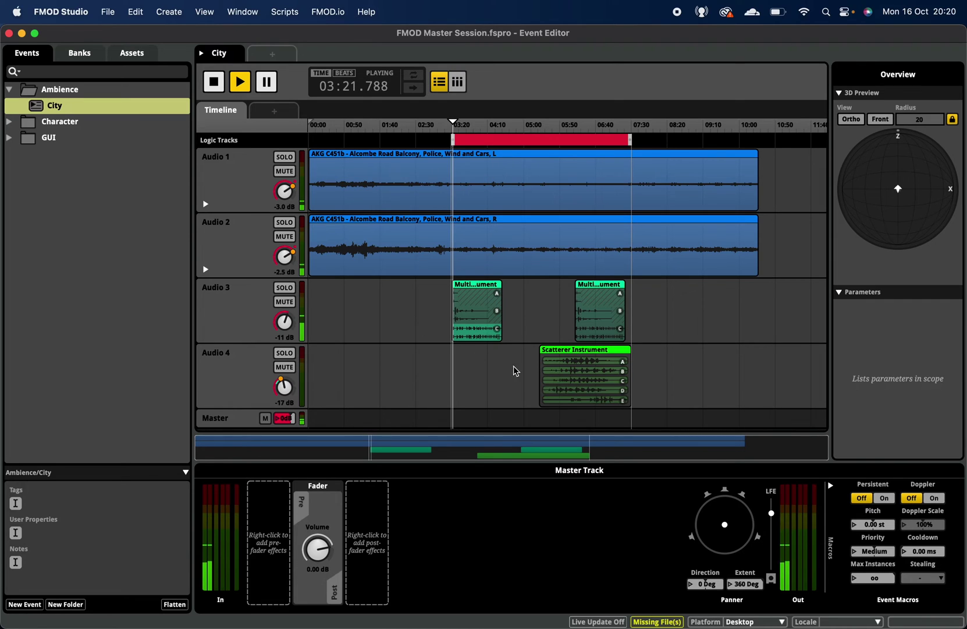
{"action": "left_click", "coordinate": [574, 136]}
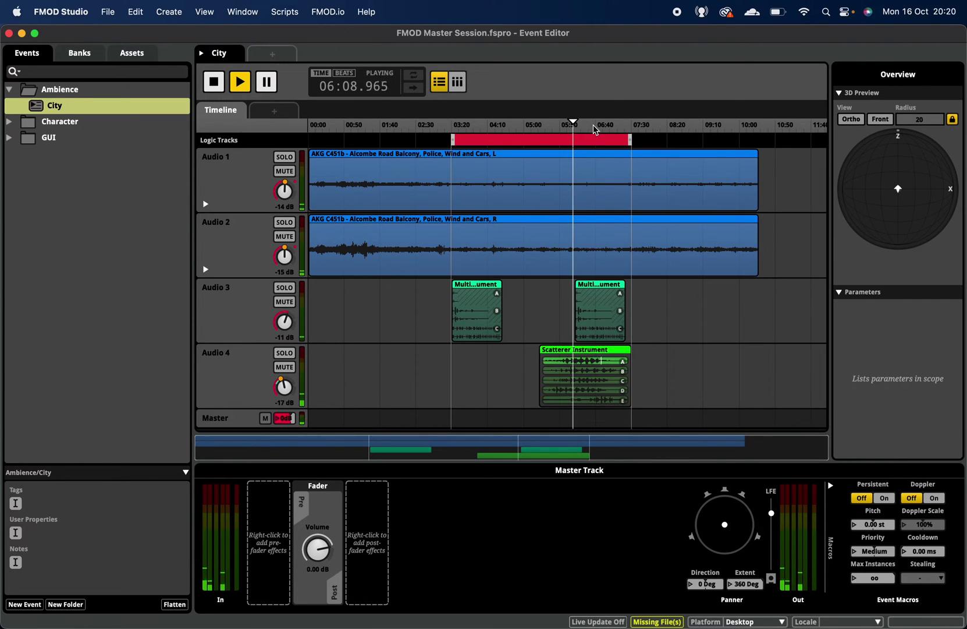
{"action": "left_click", "coordinate": [595, 128]}
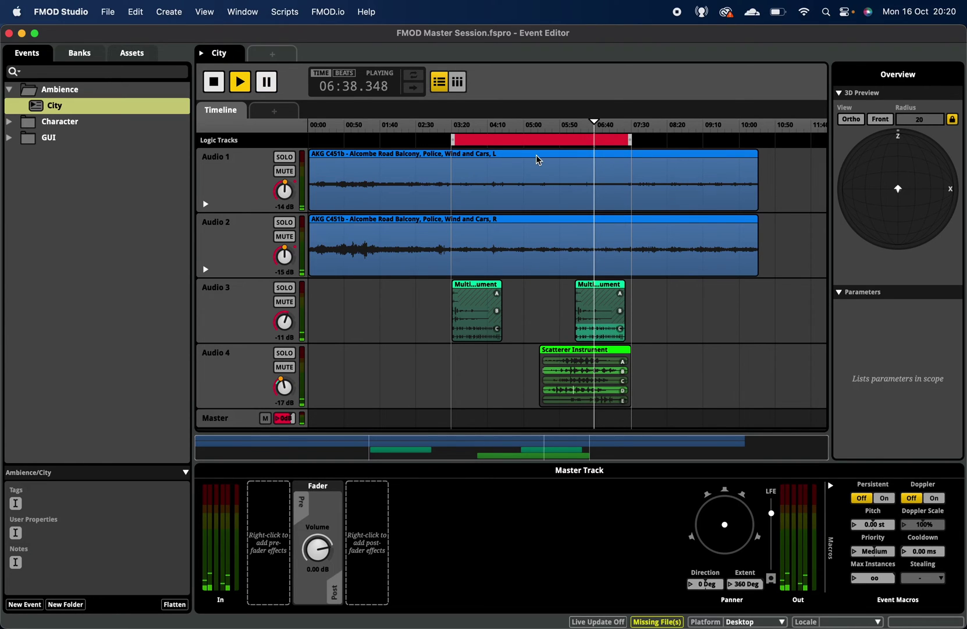
{"action": "key", "text": "space"}
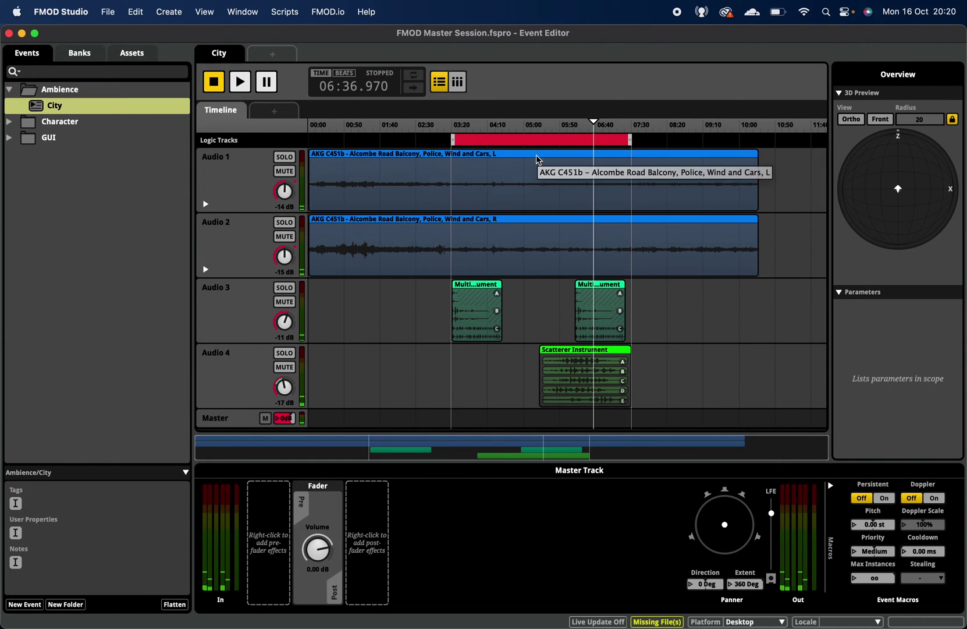
Show Audio MIDI Setup's Vlog multi-output device pairing iD4 with BlackHole 2ch, then move to Safari
{"action": "key", "text": "super+Tab"}
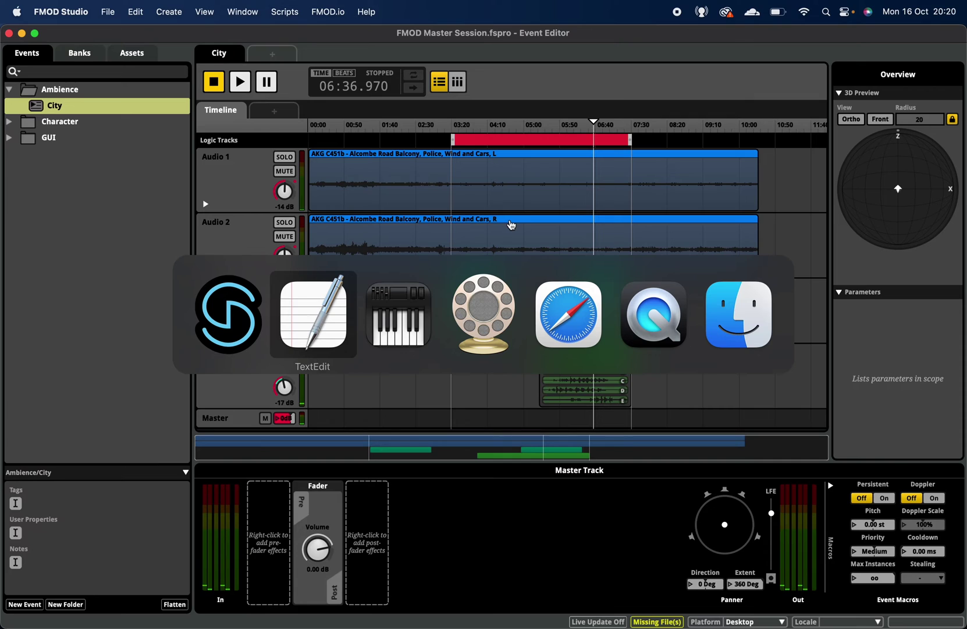
{"action": "key", "text": "super+Tab"}
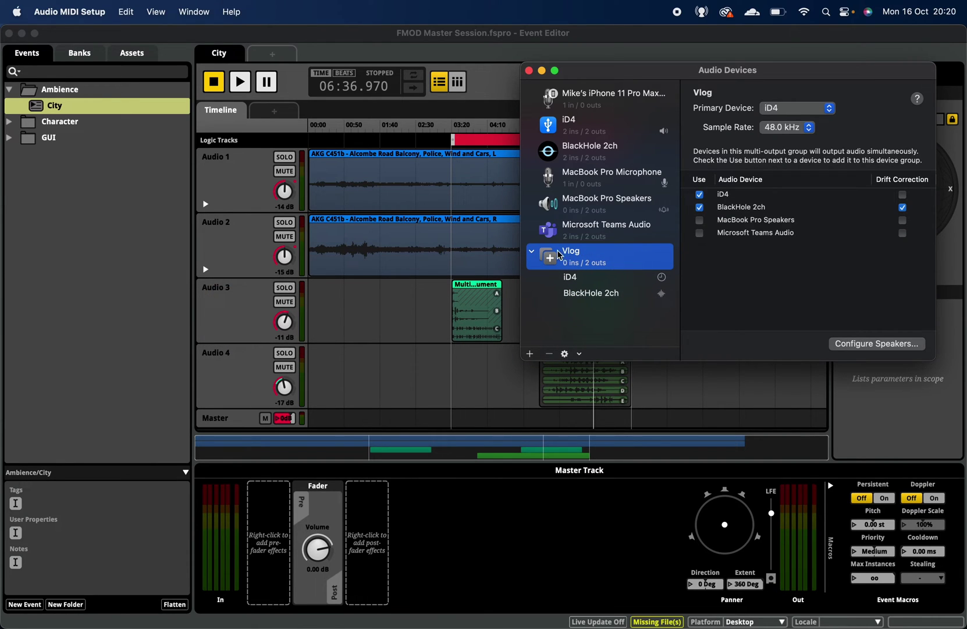
{"action": "mouse_move", "coordinate": [576, 623]}
{"action": "key", "text": "super+Tab"}
{"action": "key", "text": "super+Tab"}
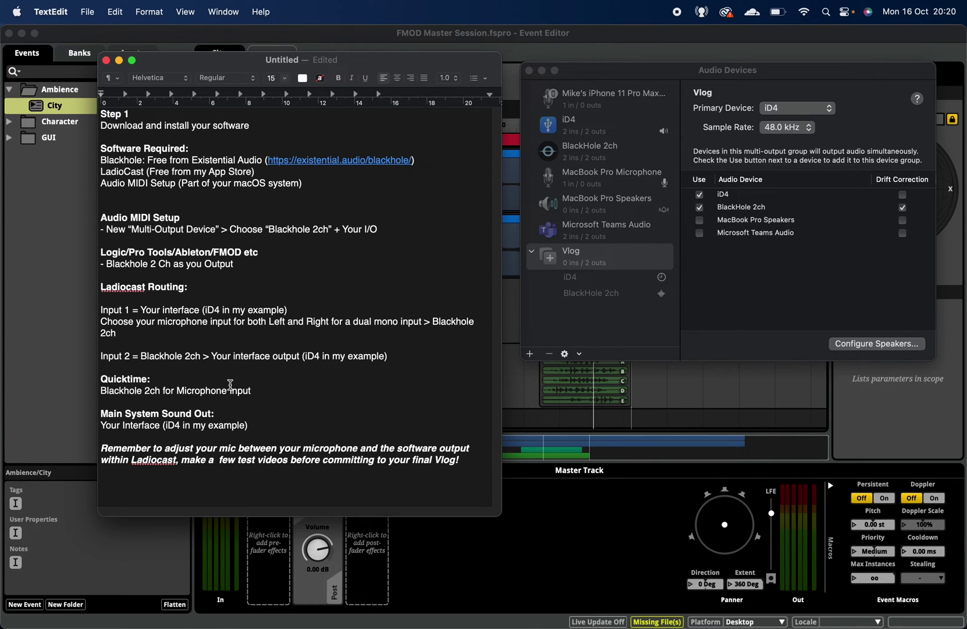
{"action": "key", "text": "super+Tab"}
{"action": "key", "text": "super+Tab"}
{"action": "key", "text": "super+Tab"}
{"action": "key", "text": "super+Tab"}
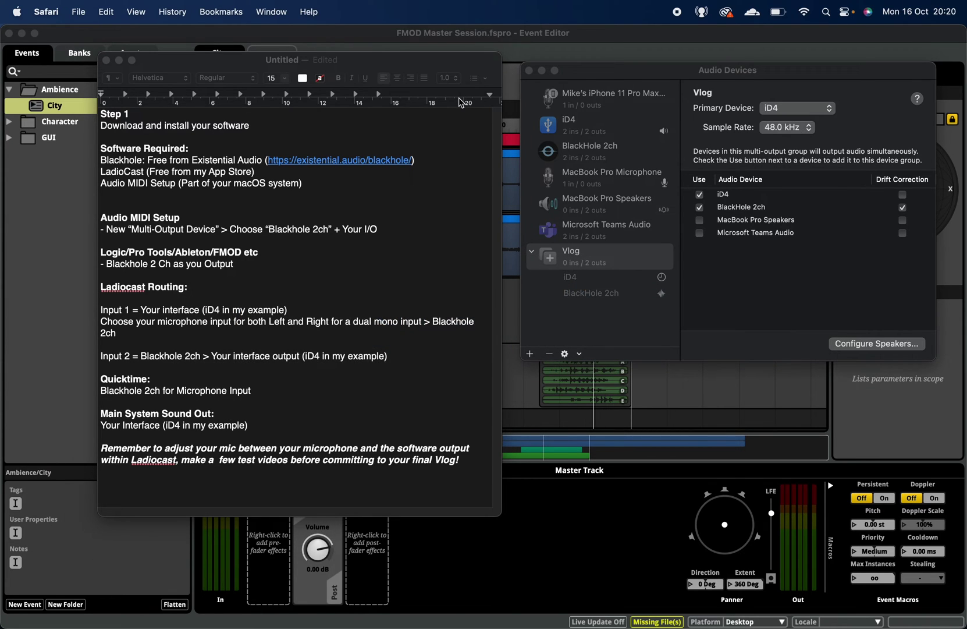
Search Google for 'quicktime screen recording' and show the image results
{"action": "type", "text": "quicktime screen sc"}
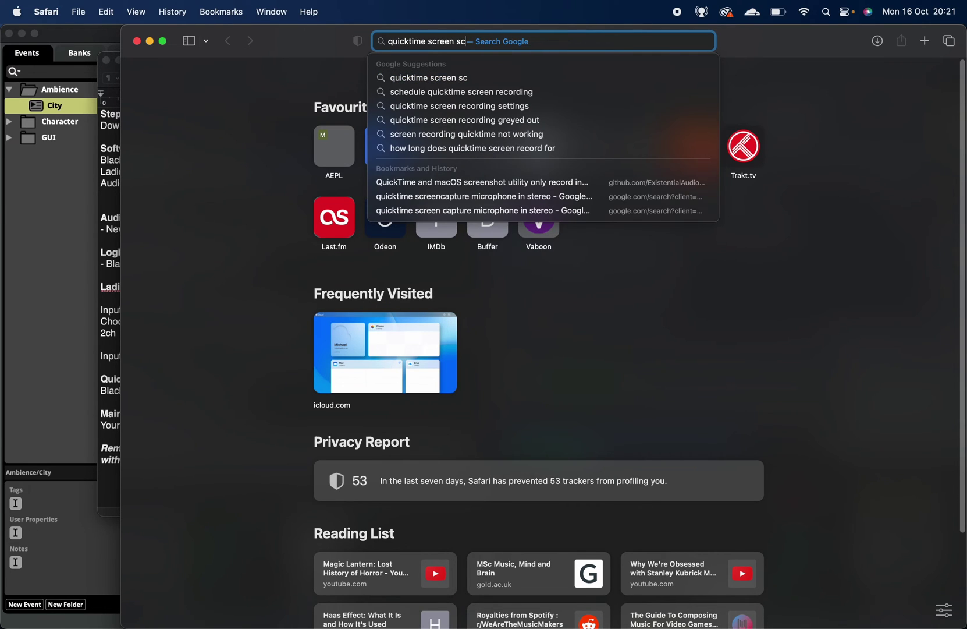
{"action": "key", "text": "BackSpace"}
{"action": "key", "text": "BackSpace"}
{"action": "type", "text": "recording"}
{"action": "key", "text": "Return"}
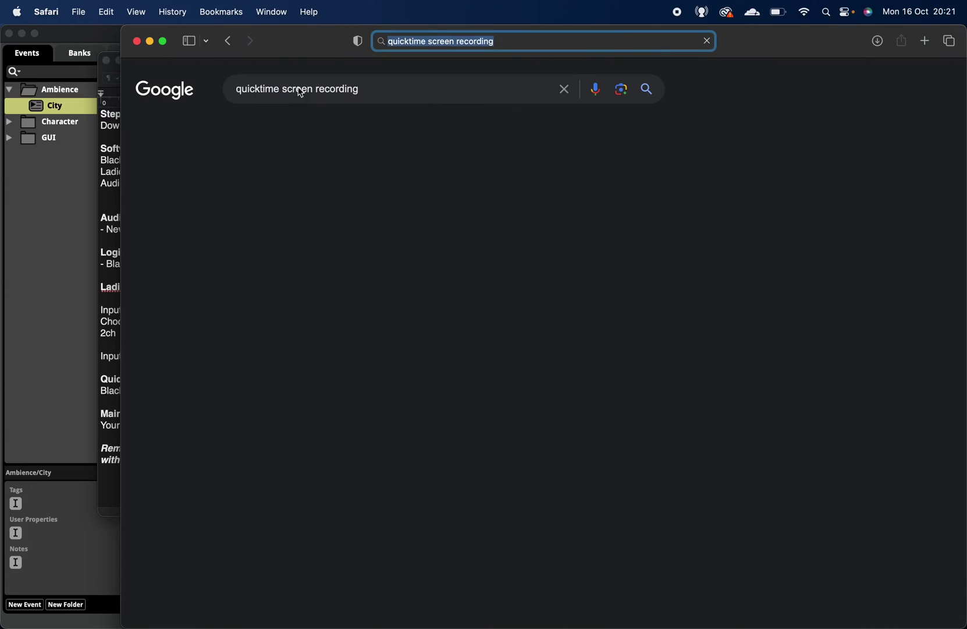
{"action": "left_click", "coordinate": [296, 134]}
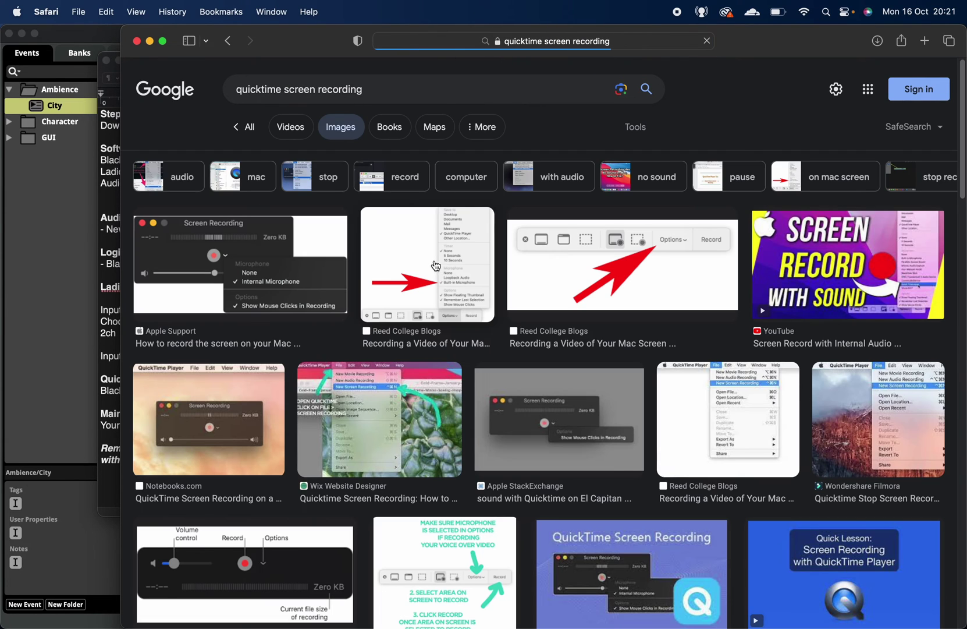
Preview the Reed College Blogs image and the related one showing QuickTime's microphone options
{"action": "scroll", "coordinate": [277, 285], "scroll_direction": "down", "scroll_amount": 6}
{"action": "scroll", "coordinate": [278, 285], "scroll_direction": "up", "scroll_amount": 10}
{"action": "scroll", "coordinate": [400, 276], "scroll_direction": "up", "scroll_amount": 2}
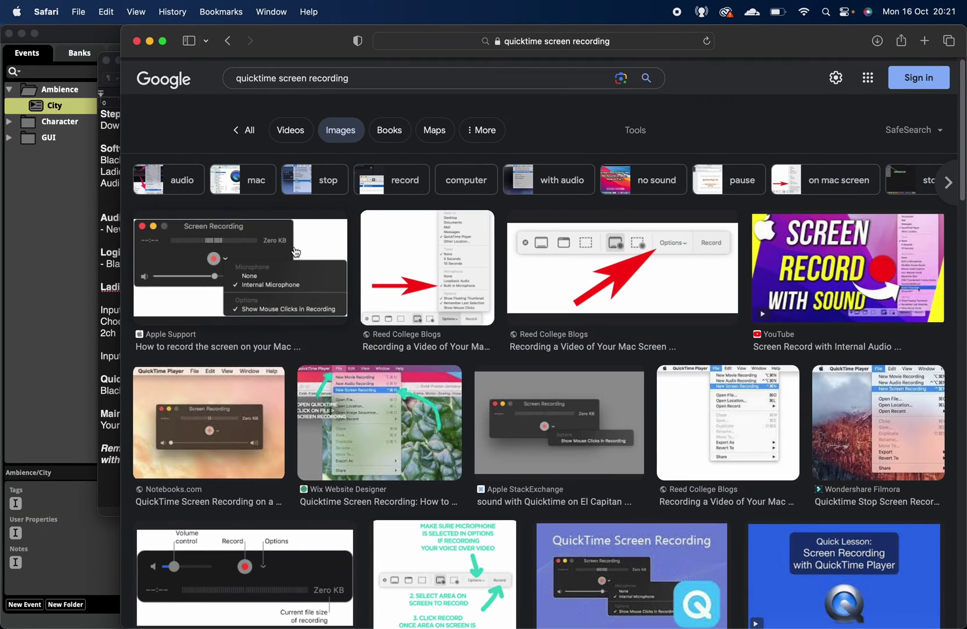
{"action": "left_click", "coordinate": [563, 259]}
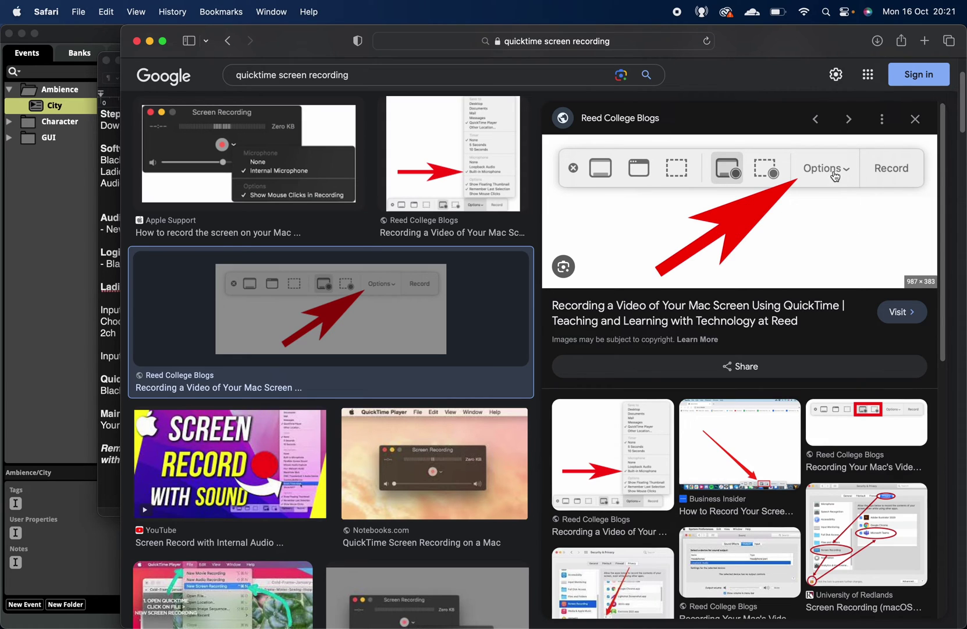
{"action": "left_click", "coordinate": [636, 433]}
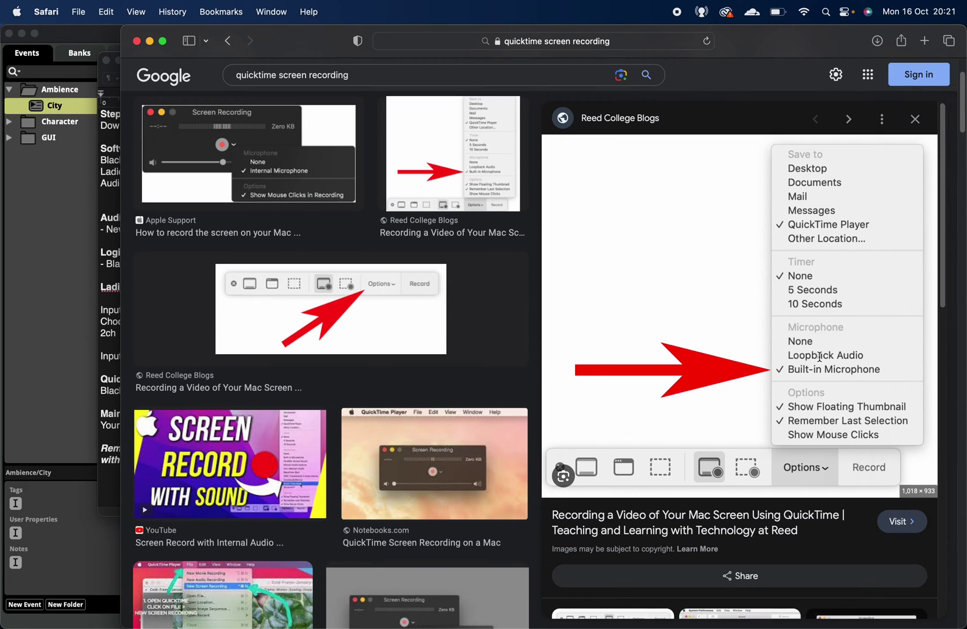
{"action": "key", "text": "super+Tab"}
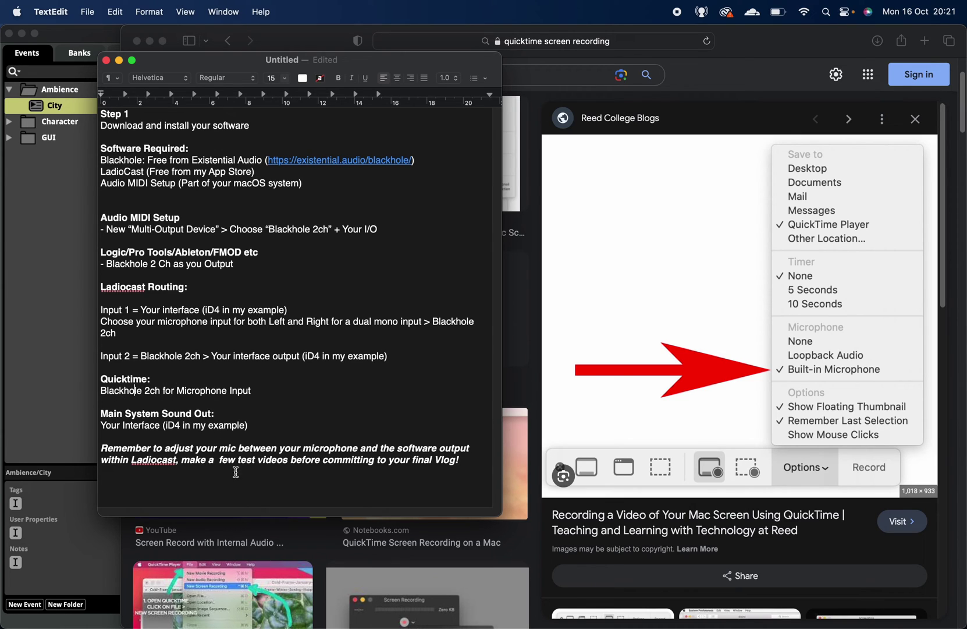
Reopen the LadioCast Mixer window from its menu-bar icon
{"action": "left_click", "coordinate": [702, 13]}
{"action": "left_click", "coordinate": [722, 154]}
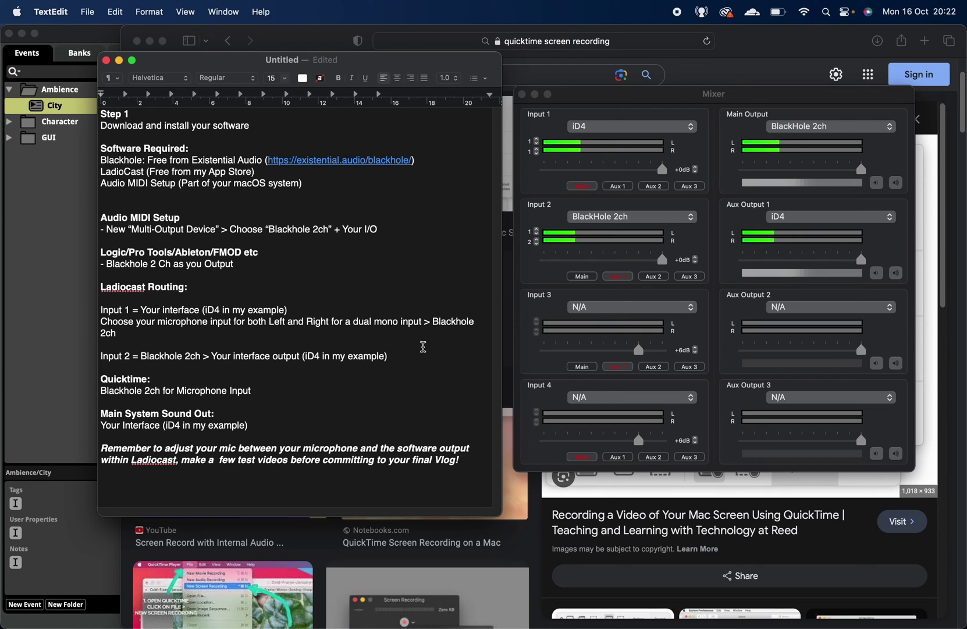
Select the notes from the Logic section to the end, and set LadioCast Input 1's right channel to mic channel 1
{"action": "left_click_drag", "start_coordinate": [465, 469], "coordinate": [100, 112]}
{"action": "left_click", "coordinate": [197, 210]}
{"action": "left_click_drag", "start_coordinate": [464, 459], "coordinate": [182, 241]}
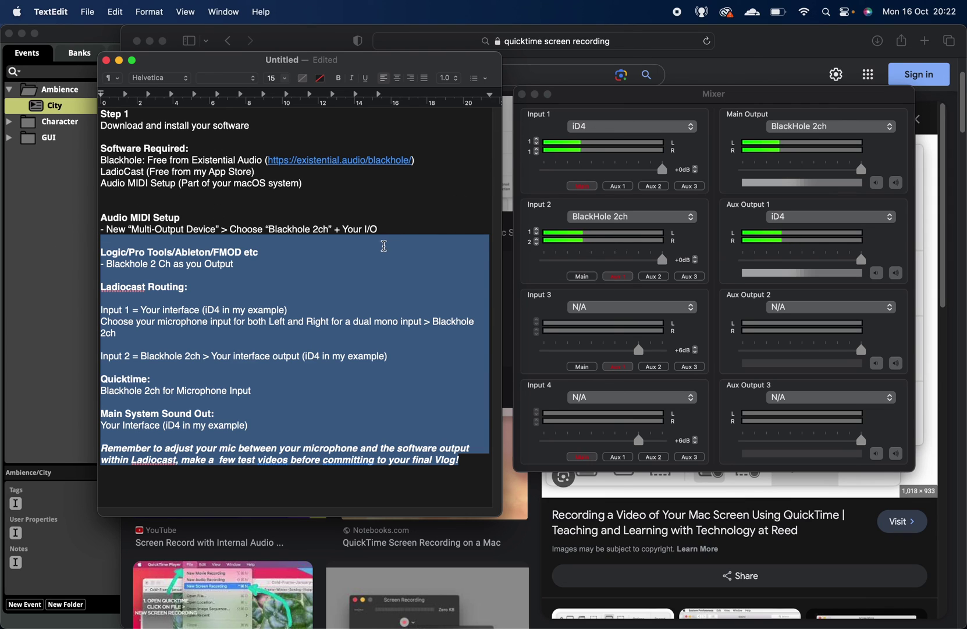
{"action": "left_click", "coordinate": [536, 153]}
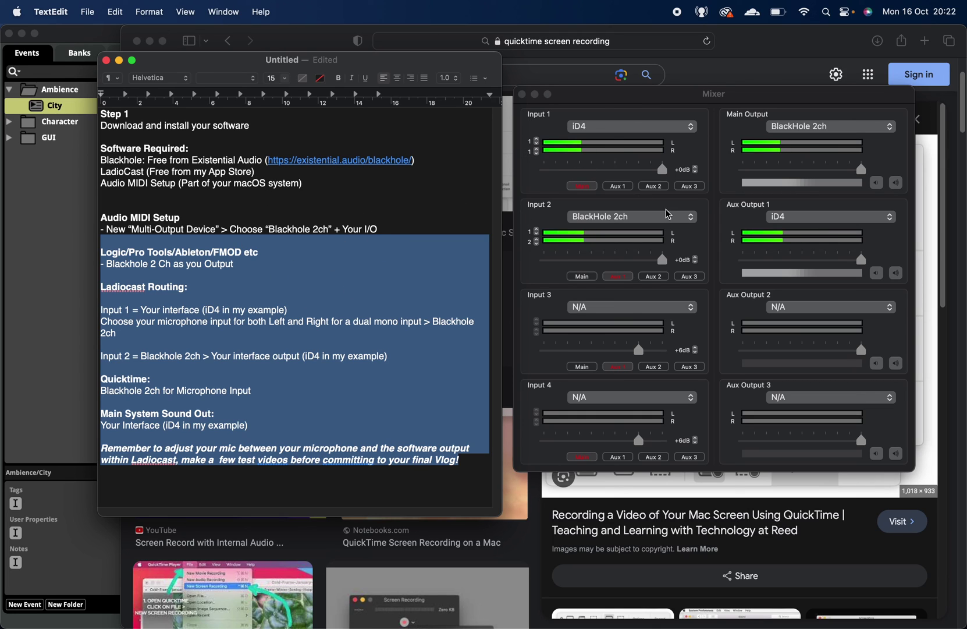